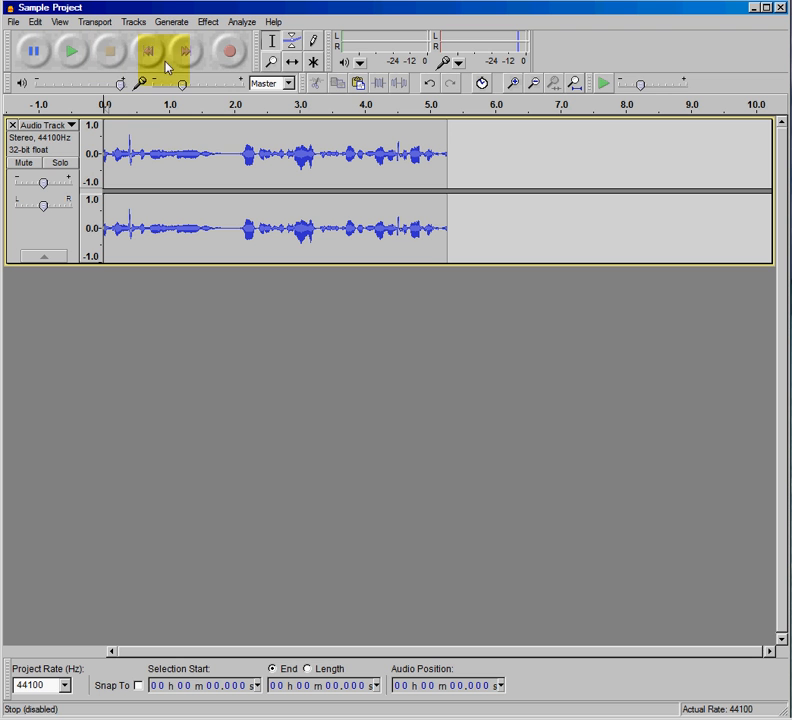
Step: Record a second stereo track of about 7.3 seconds below the first one and reduce its height
{"action": "left_click", "coordinate": [230, 55]}
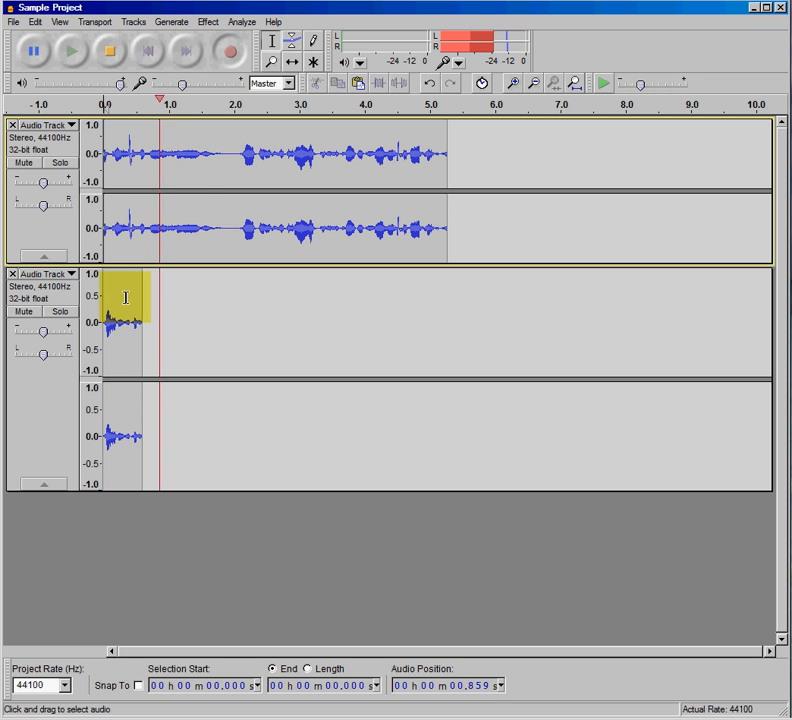
{"action": "left_click_drag", "start_coordinate": [355, 489], "coordinate": [352, 391]}
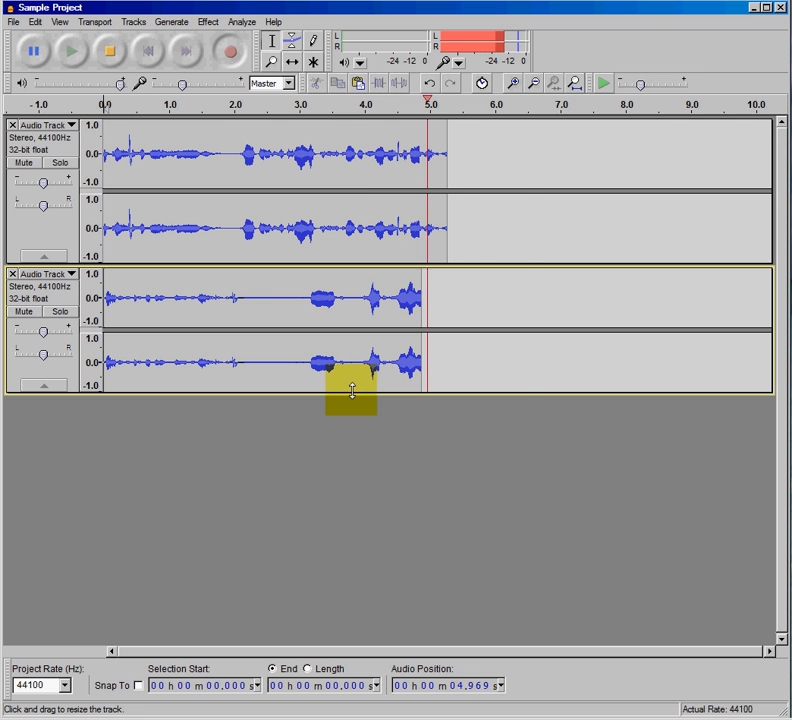
{"action": "left_click", "coordinate": [110, 50]}
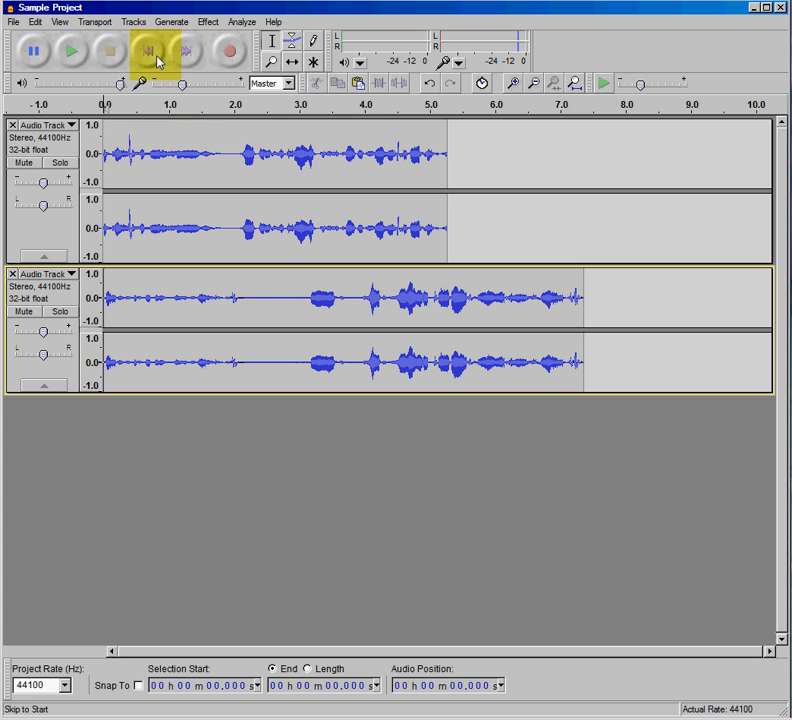
Step: Play both tracks together from the start, stop, and play the beginning once more
{"action": "left_click", "coordinate": [71, 50]}
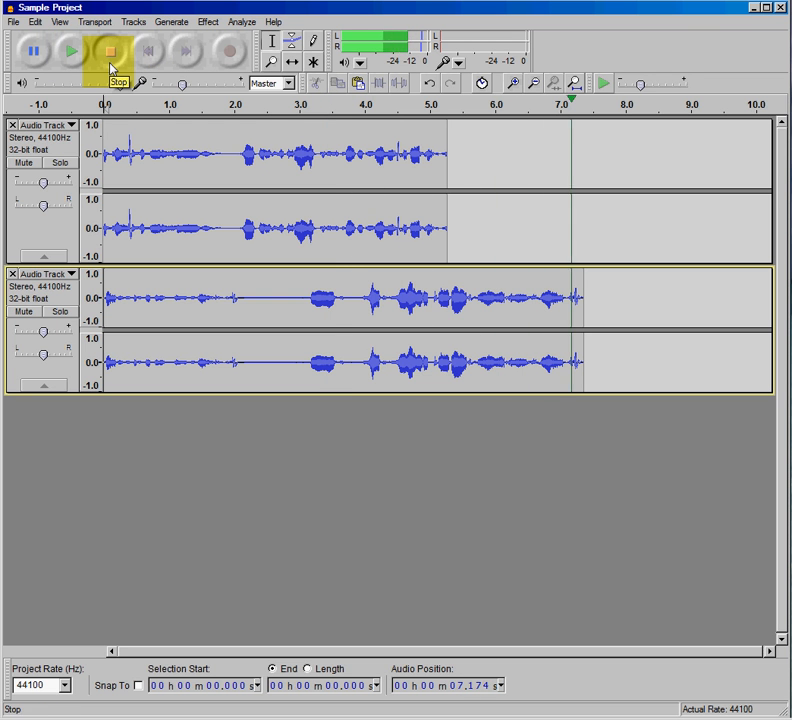
{"action": "left_click", "coordinate": [110, 50]}
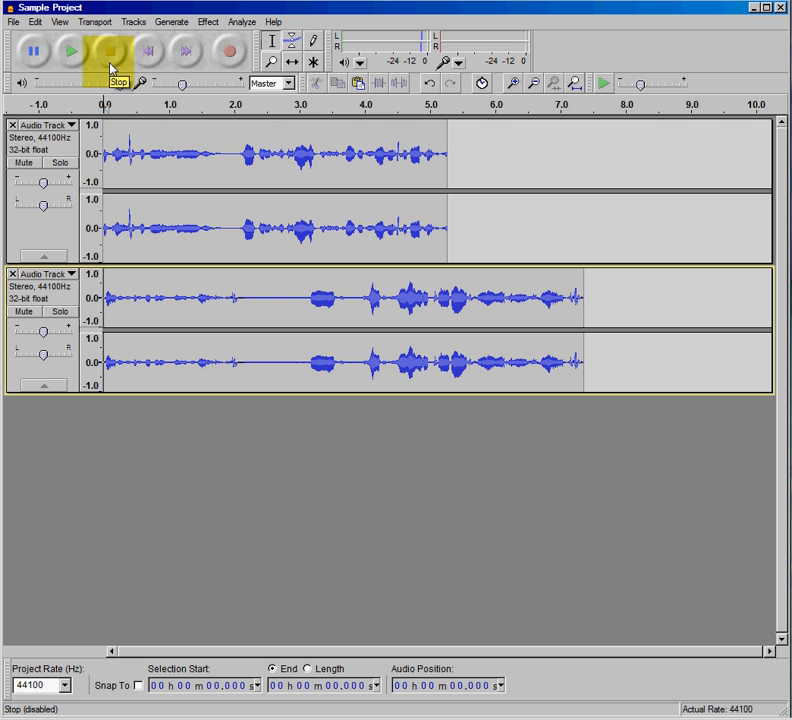
{"action": "left_click", "coordinate": [77, 62]}
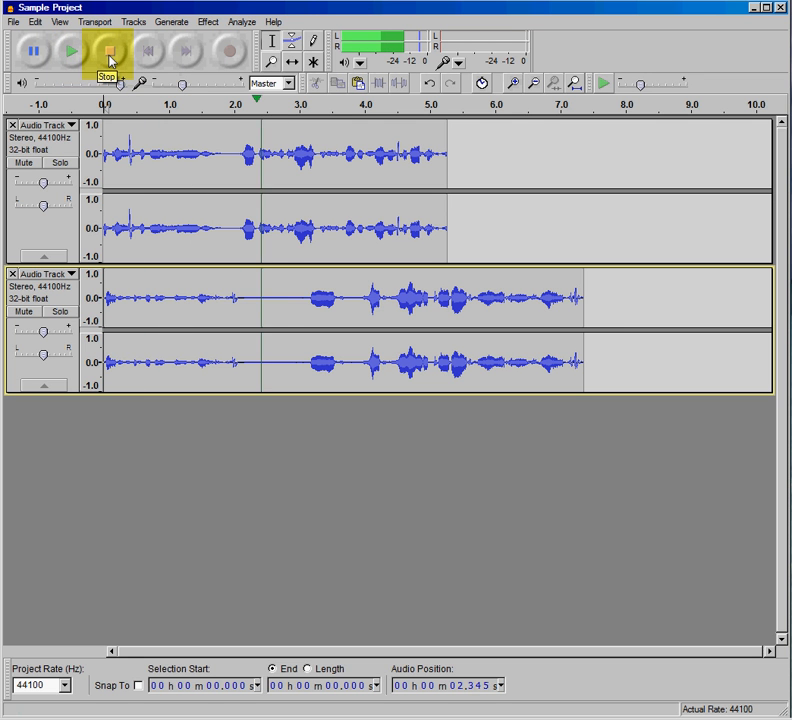
{"action": "left_click", "coordinate": [110, 62]}
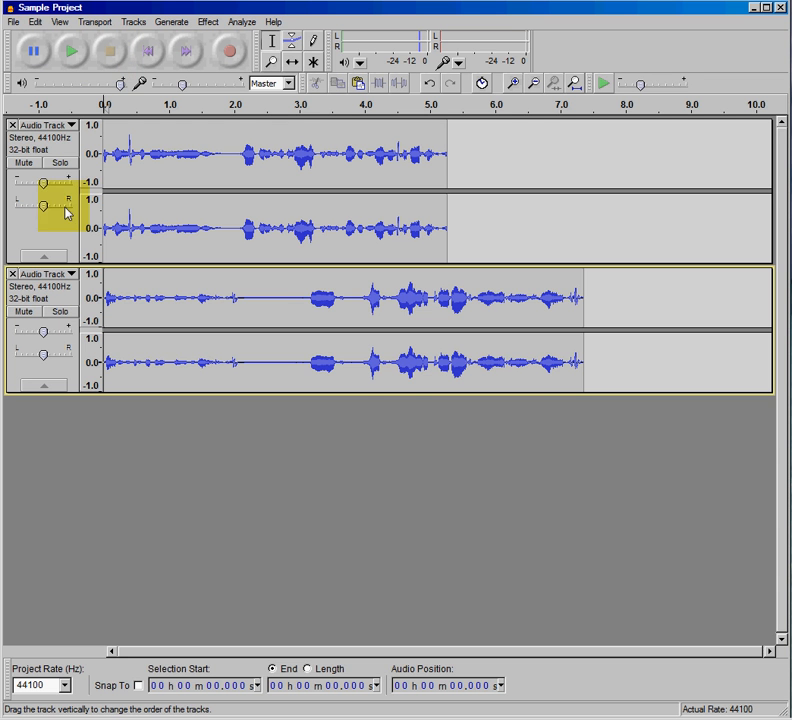
Step: Mute the second track, play the project briefly to hear only the first track, and unmute it again
{"action": "left_click", "coordinate": [20, 312]}
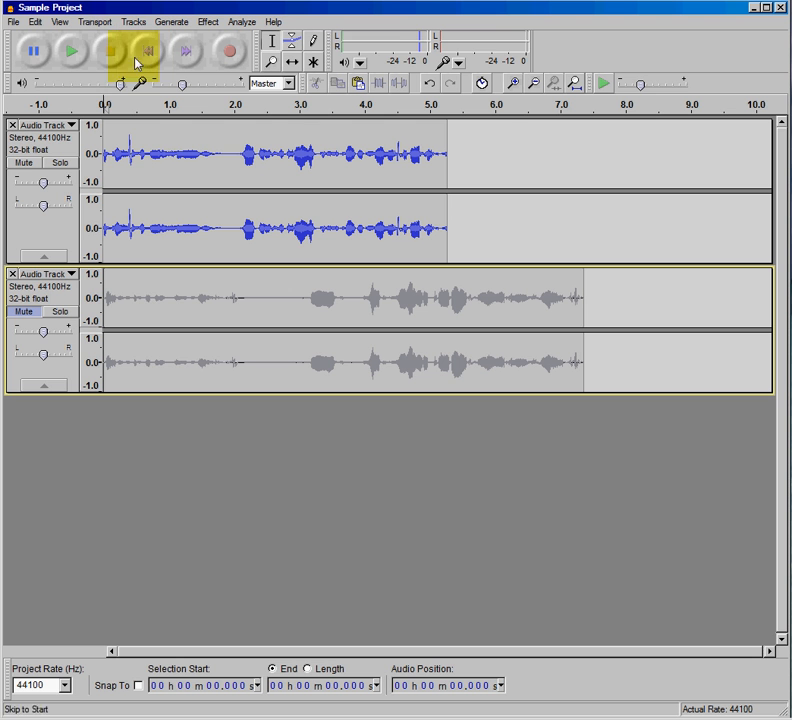
{"action": "left_click", "coordinate": [77, 55]}
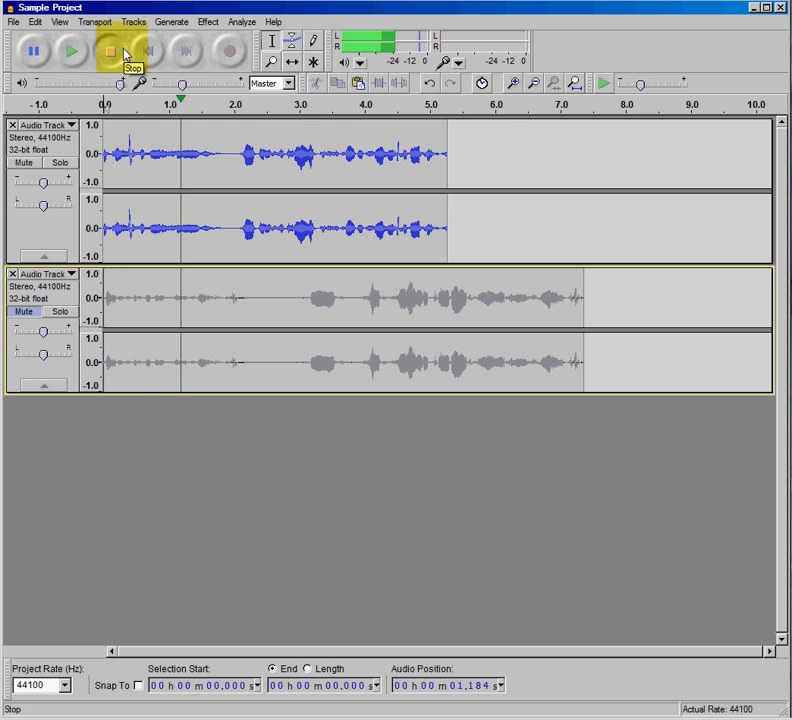
{"action": "left_click", "coordinate": [112, 52]}
{"action": "left_click", "coordinate": [24, 312]}
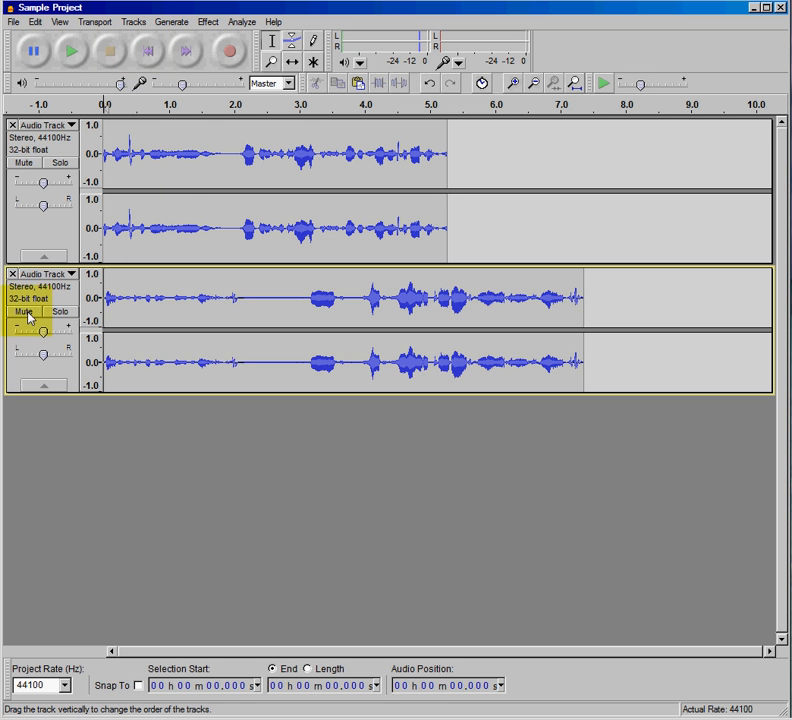
Step: Play the first track briefly in solo, and delete the second track with solo switched off again
{"action": "left_click", "coordinate": [64, 166]}
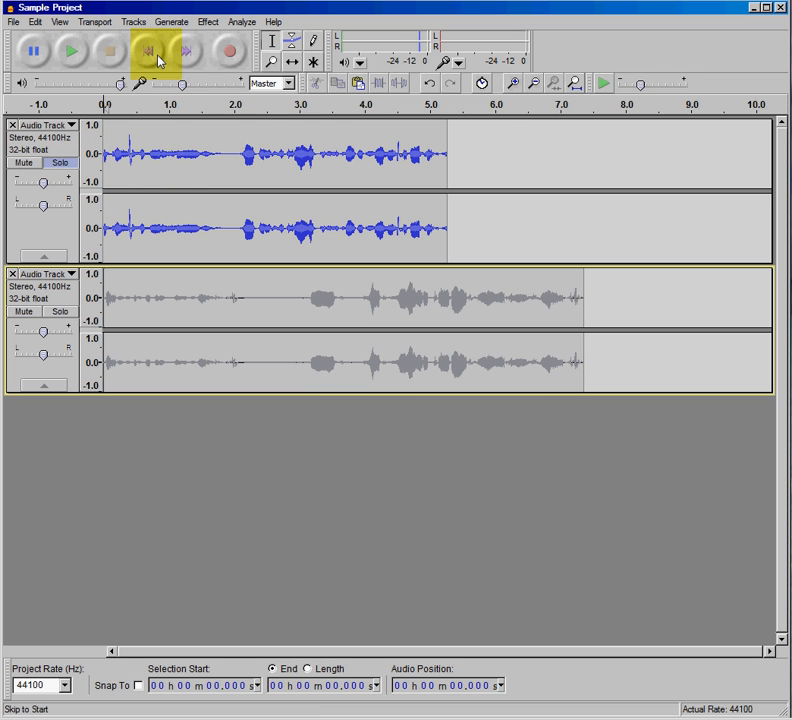
{"action": "left_click", "coordinate": [71, 51]}
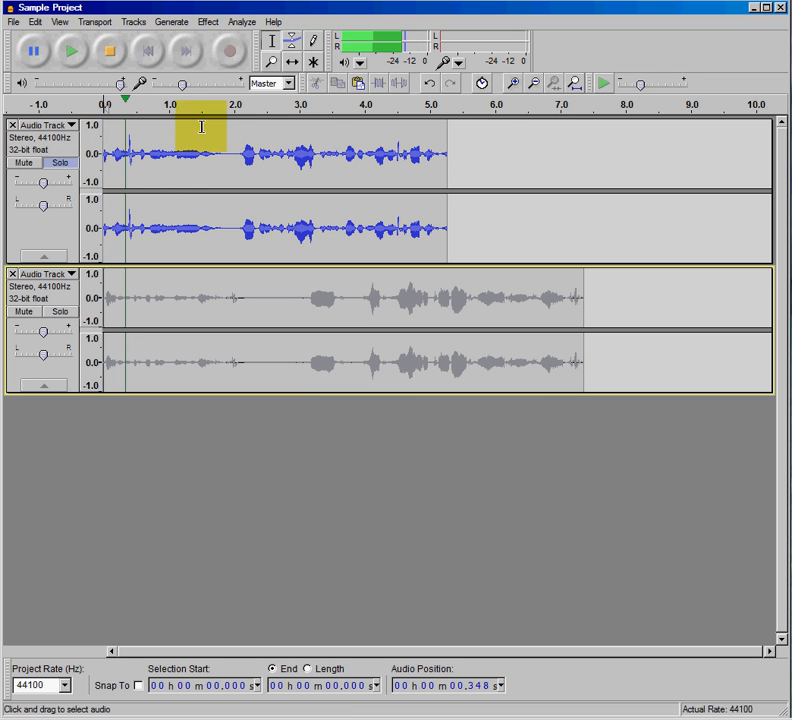
{"action": "left_click", "coordinate": [121, 57]}
{"action": "left_click", "coordinate": [66, 165]}
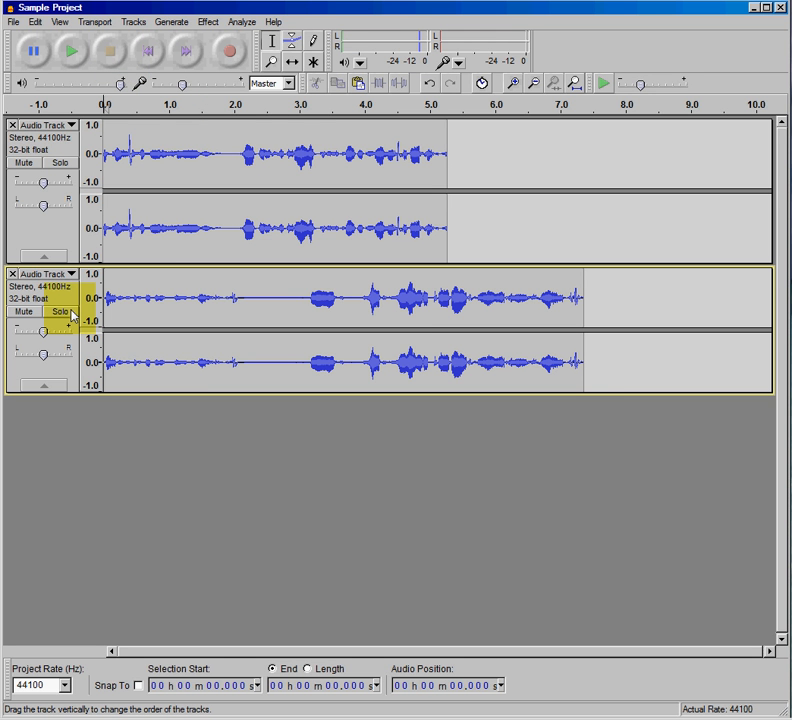
{"action": "left_click", "coordinate": [12, 273]}
Step: Append a new recording of about 2.2 seconds to the end of the existing audio track
{"action": "left_click", "coordinate": [242, 160]}
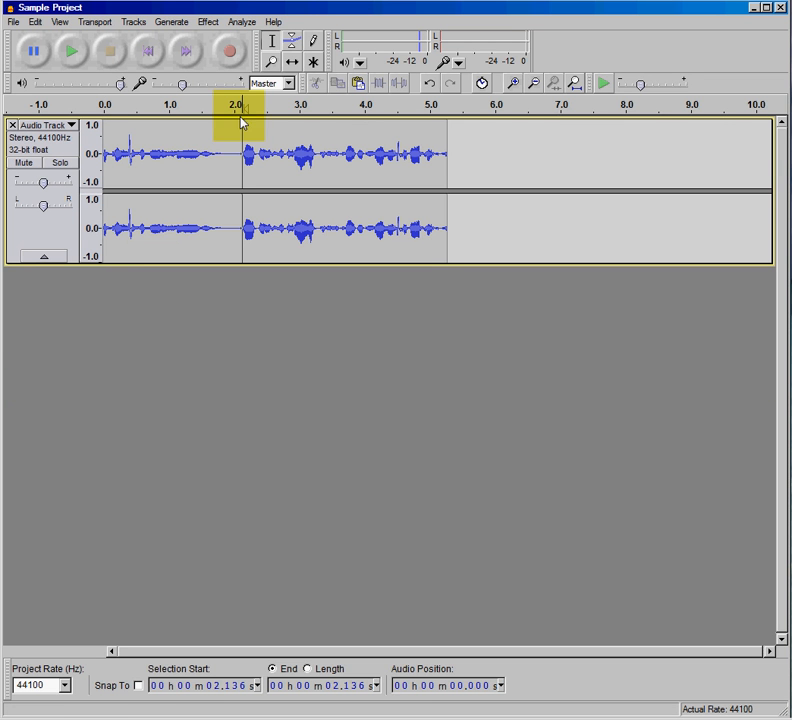
{"action": "left_click", "coordinate": [228, 60]}
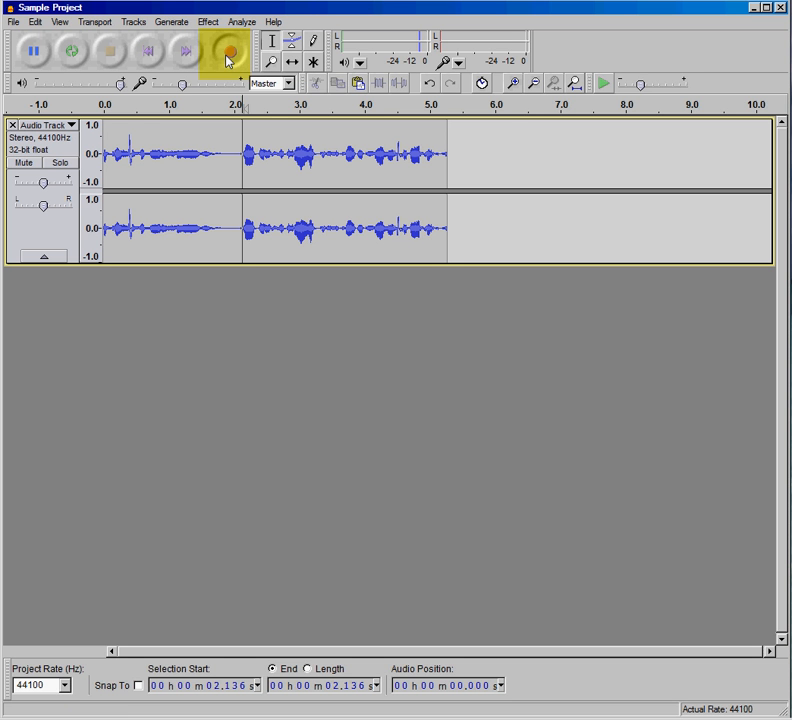
{"action": "left_click", "coordinate": [110, 50]}
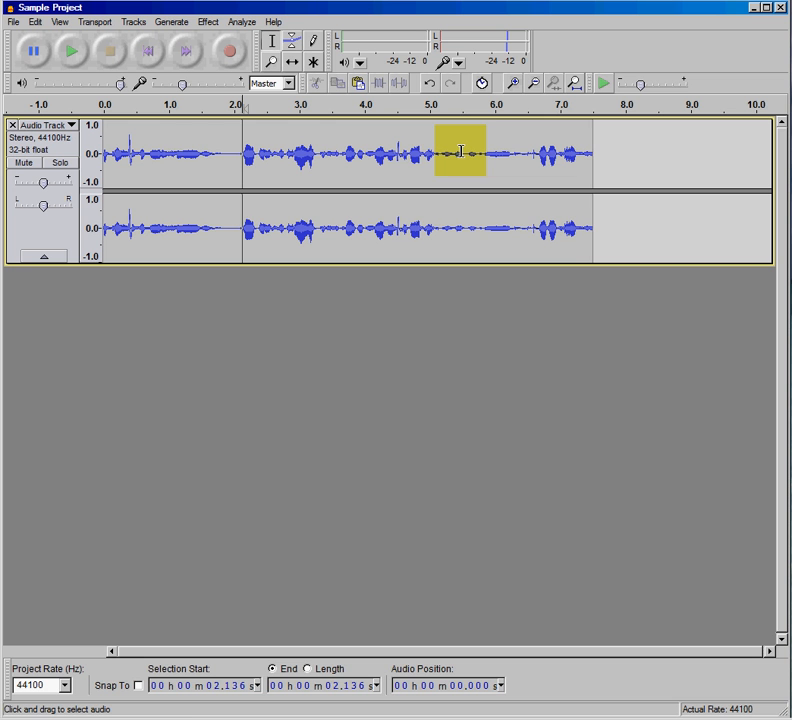
{"action": "left_click", "coordinate": [429, 153]}
{"action": "left_click", "coordinate": [218, 178]}
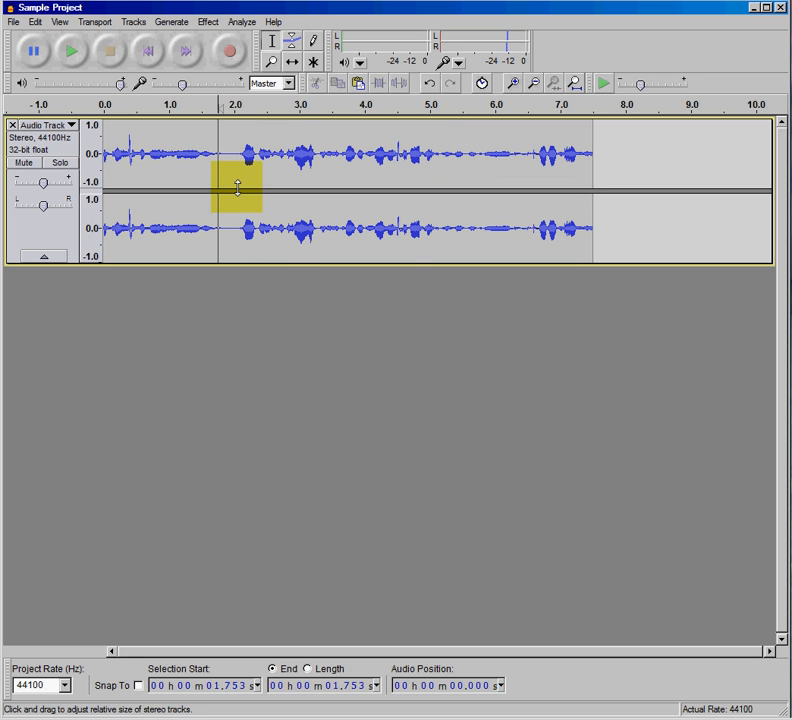
Step: Select the loud burst from about 2.911 to 3.262 seconds in the track and play it several times
{"action": "left_click", "coordinate": [301, 171]}
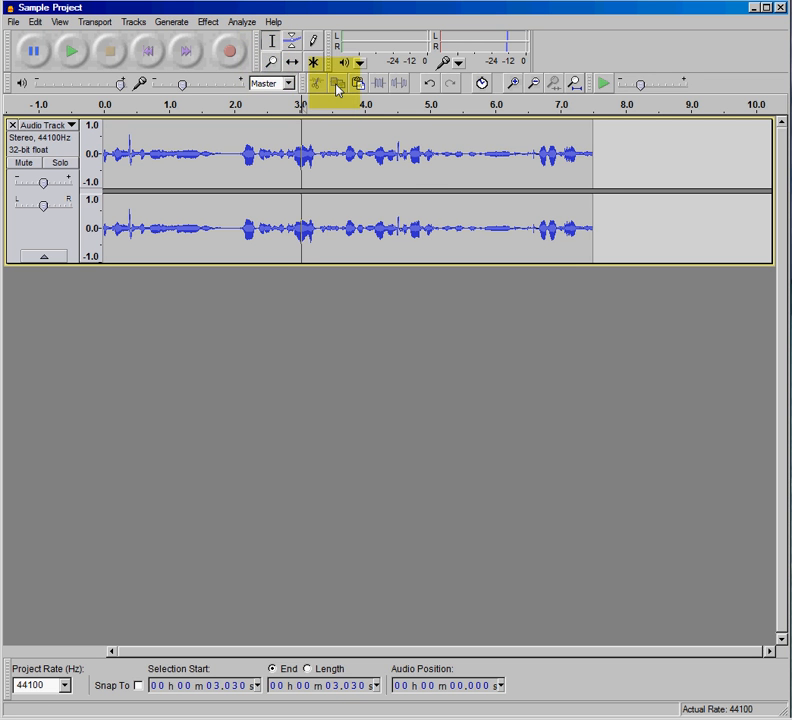
{"action": "left_click", "coordinate": [513, 84]}
{"action": "left_click", "coordinate": [513, 84]}
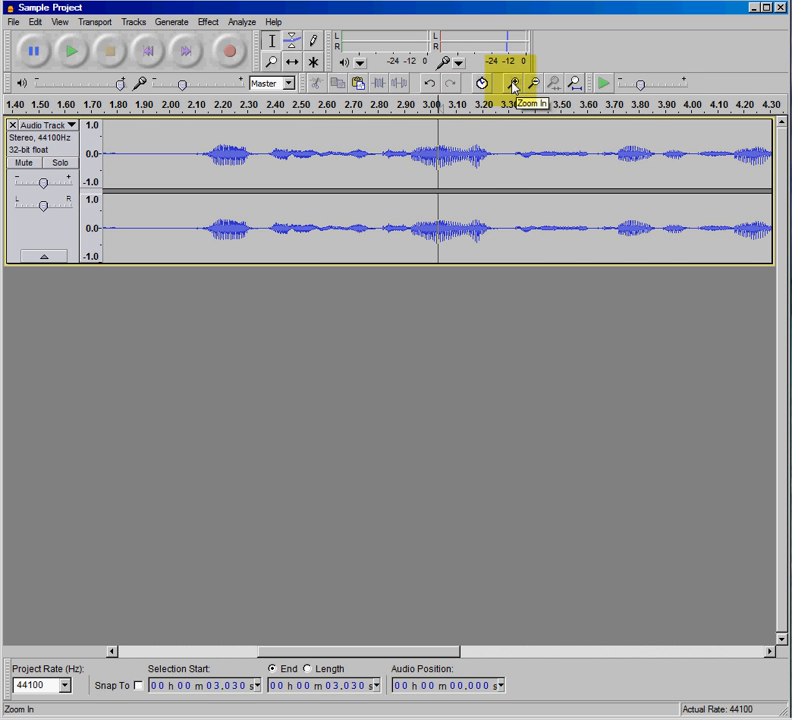
{"action": "left_click_drag", "start_coordinate": [406, 147], "coordinate": [499, 171]}
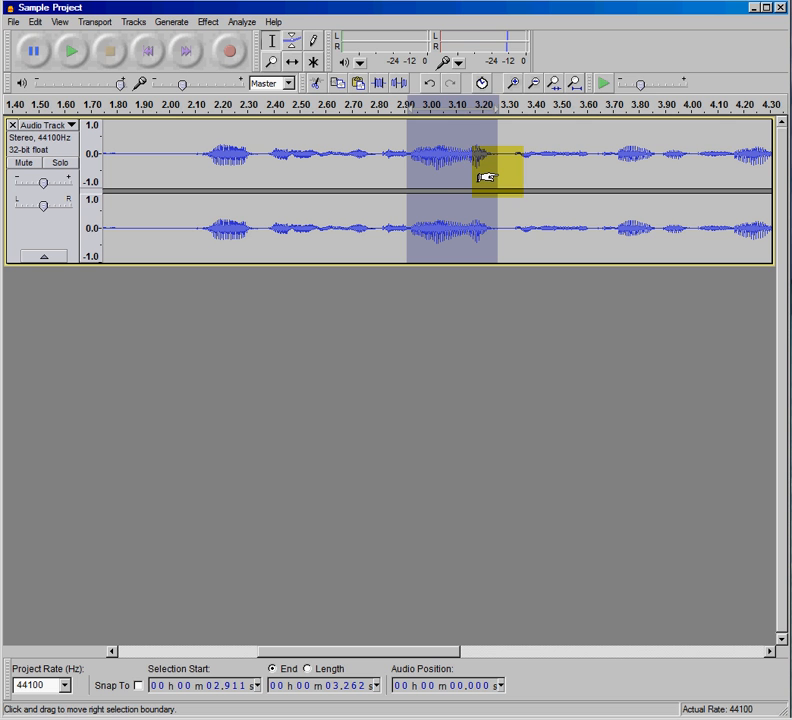
{"action": "left_click", "coordinate": [68, 62]}
{"action": "left_click", "coordinate": [68, 62]}
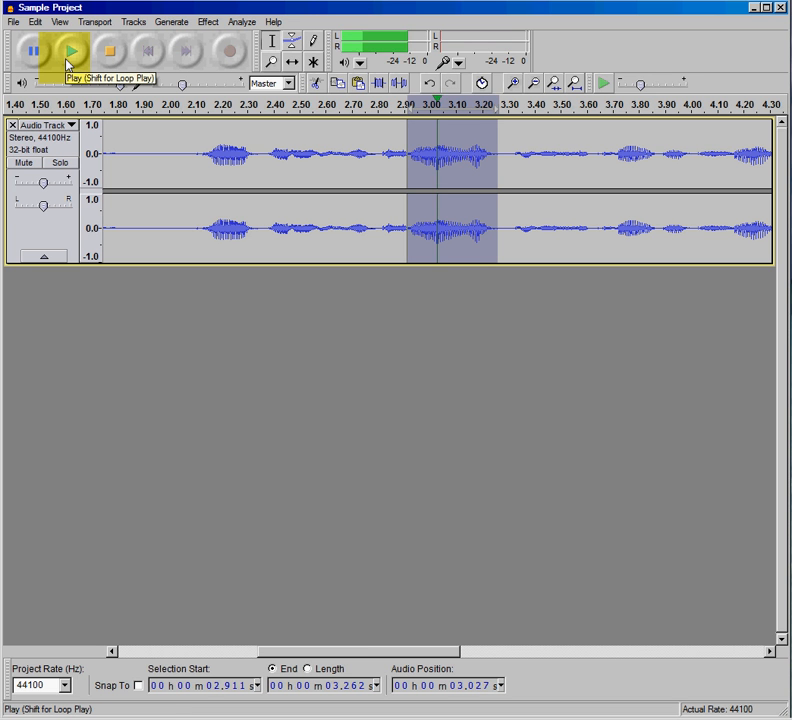
{"action": "left_click", "coordinate": [68, 62]}
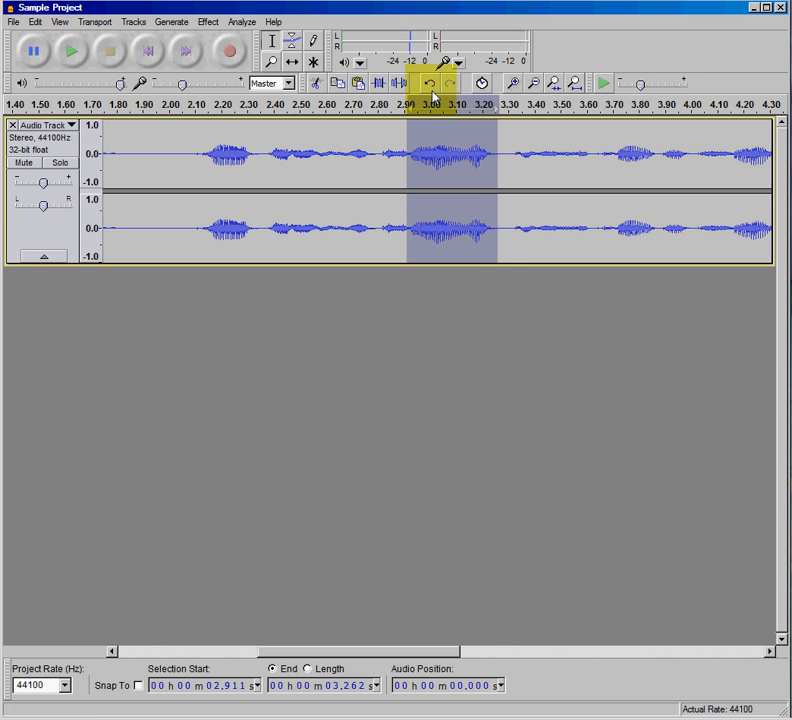
Step: Delete the section of the track from about 2.043 to 3.285 seconds
{"action": "left_click", "coordinate": [513, 84]}
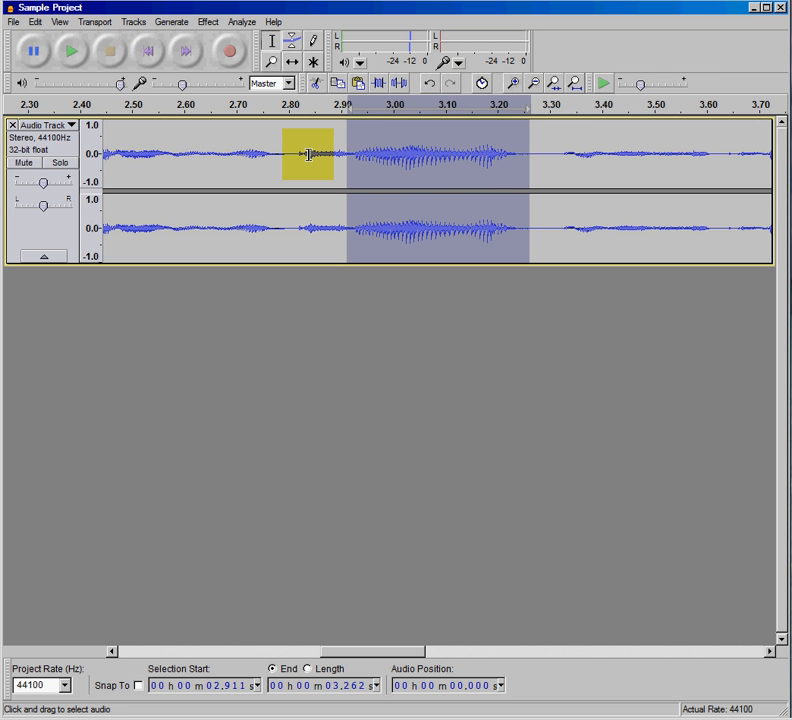
{"action": "left_click", "coordinate": [534, 88]}
{"action": "left_click", "coordinate": [534, 88]}
{"action": "left_click", "coordinate": [534, 88]}
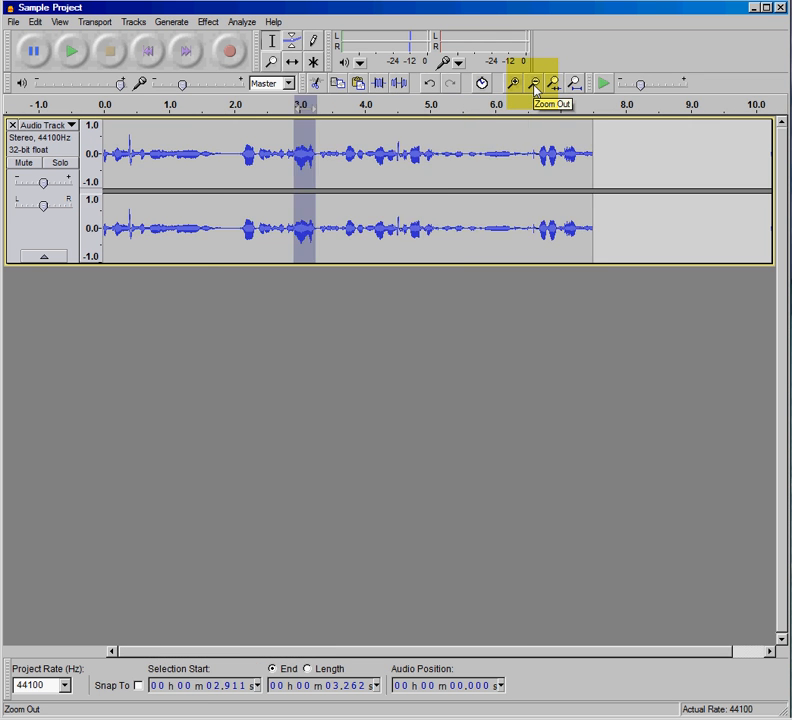
{"action": "left_click", "coordinate": [534, 88]}
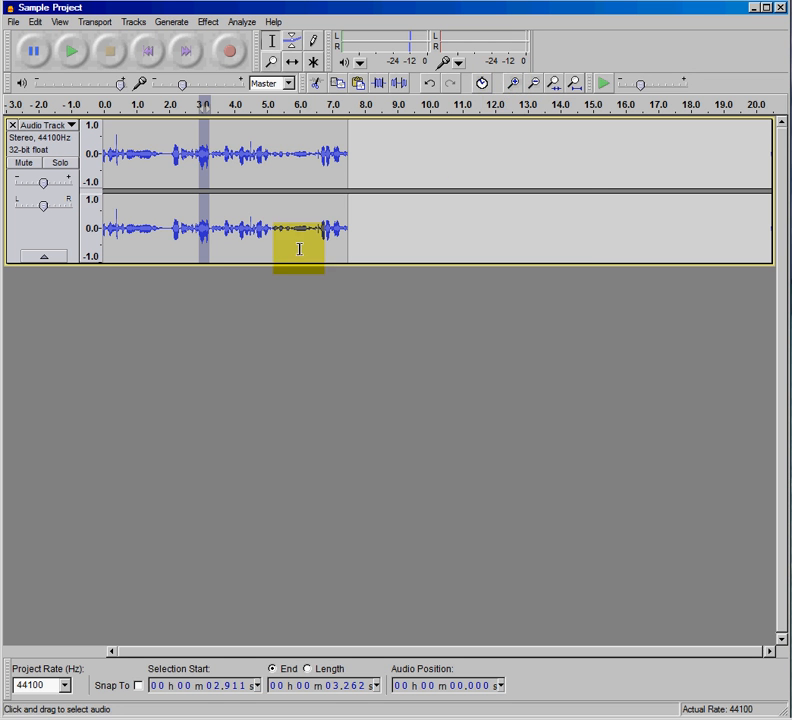
{"action": "left_click", "coordinate": [514, 86]}
{"action": "left_click", "coordinate": [397, 193]}
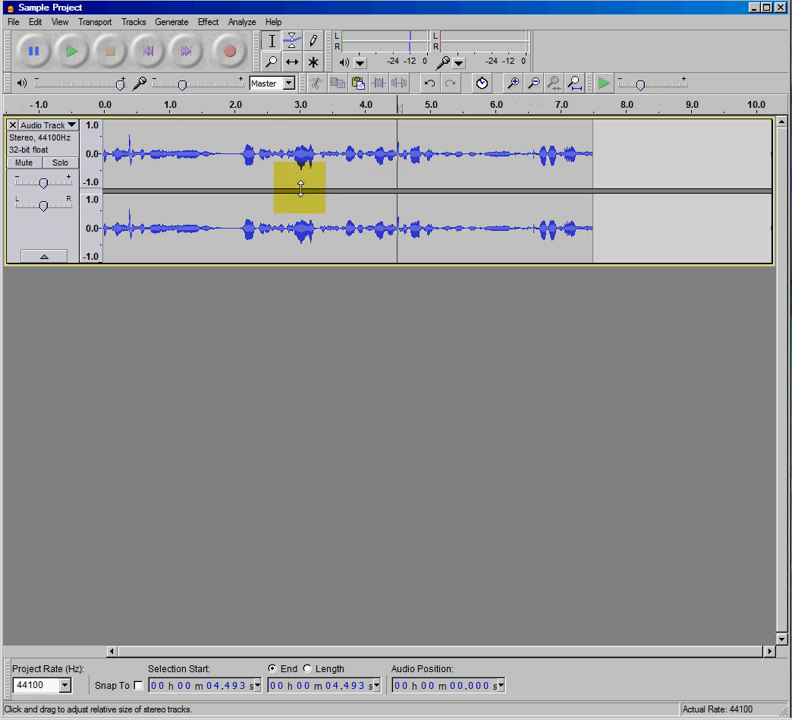
{"action": "left_click", "coordinate": [236, 155]}
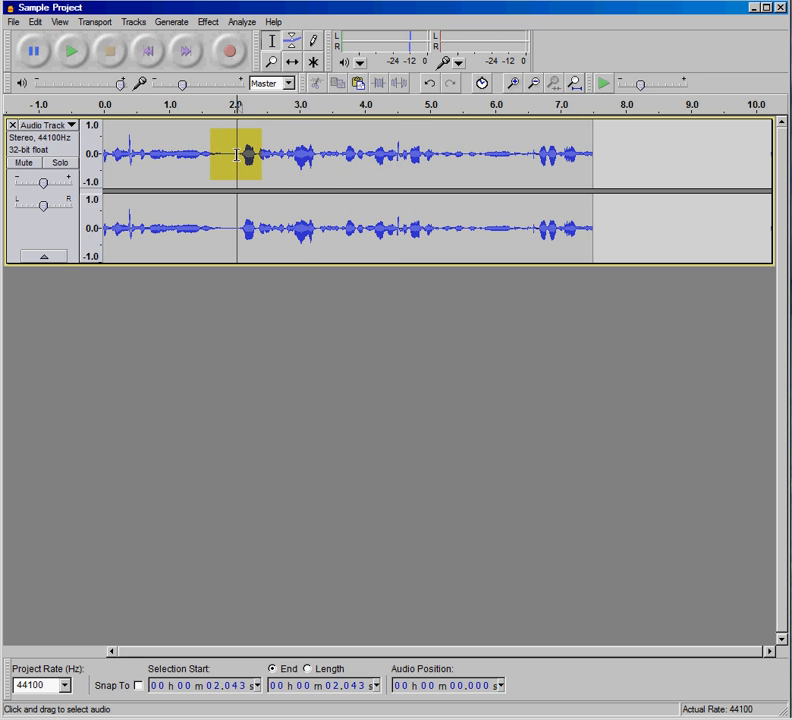
{"action": "left_click_drag", "start_coordinate": [236, 155], "coordinate": [317, 160]}
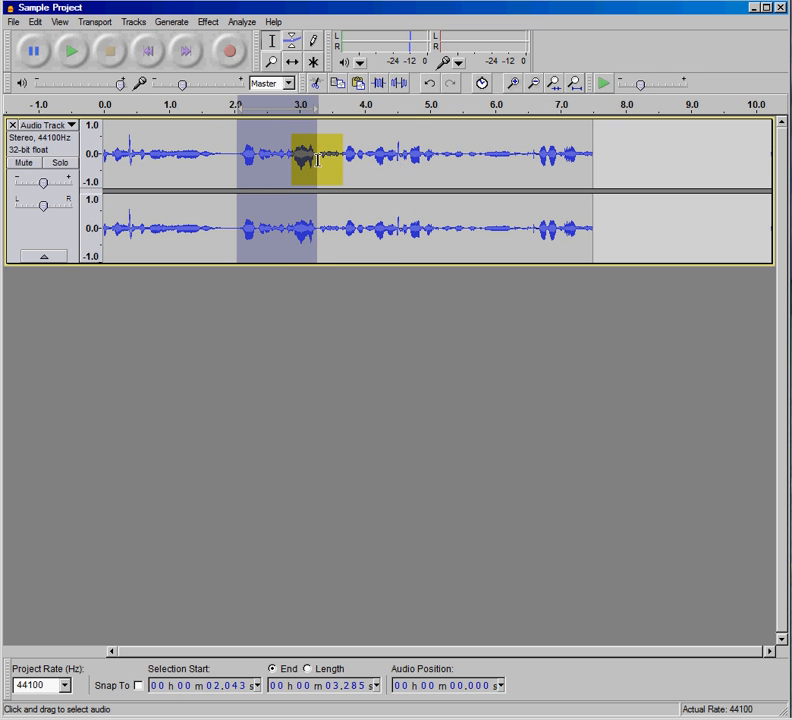
{"action": "key", "text": "Delete"}
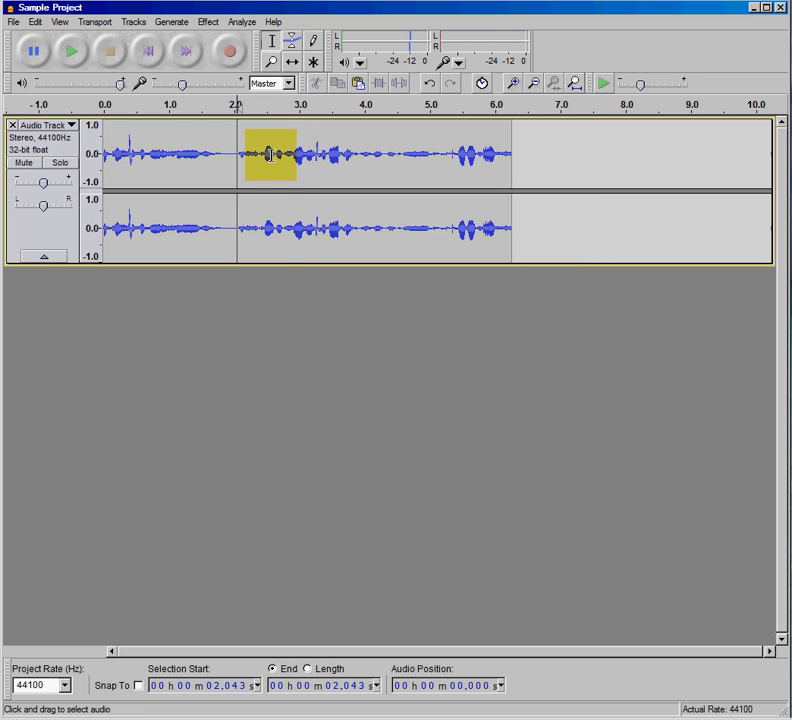
Step: Copy the audio from about 2.798 to 3.680 seconds and paste it past the track's end at about 6.466 seconds
{"action": "left_click_drag", "start_coordinate": [287, 155], "coordinate": [344, 153]}
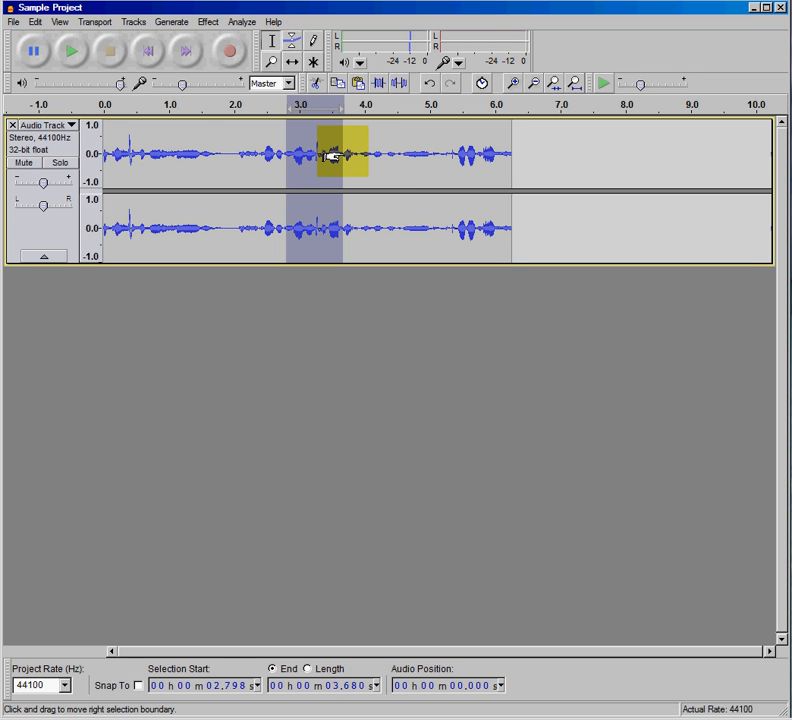
{"action": "left_click", "coordinate": [526, 164]}
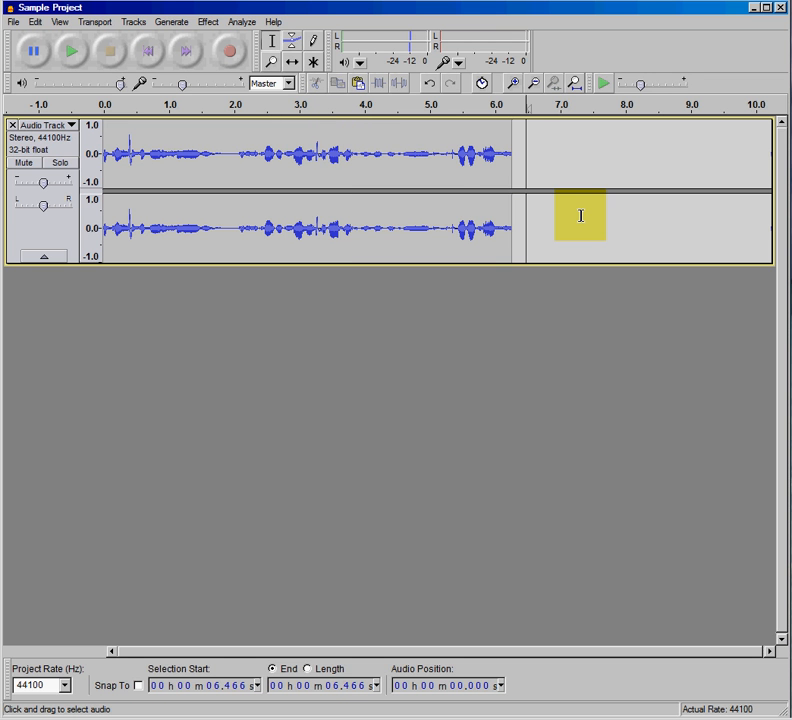
{"action": "key", "text": "ctrl+v"}
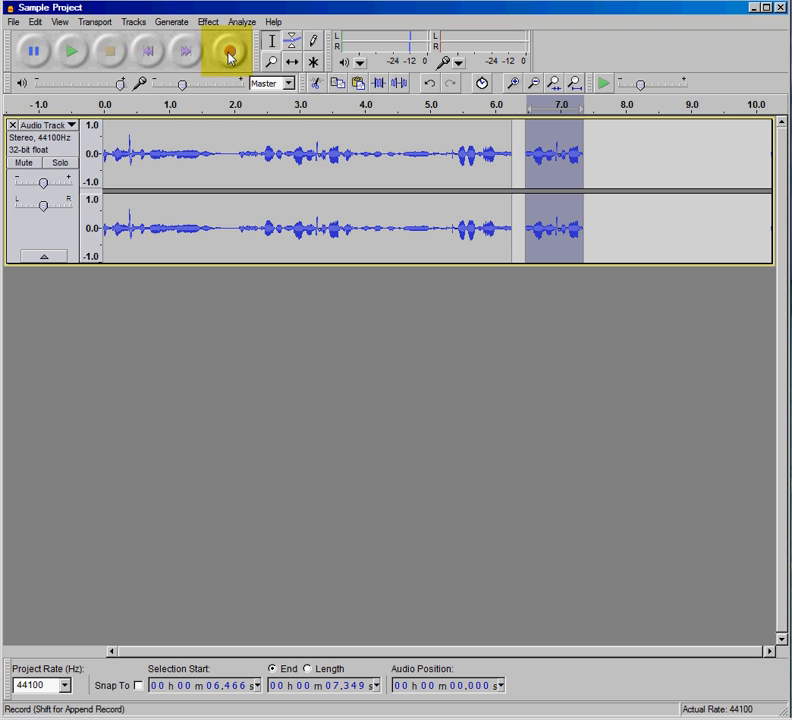
{"action": "left_click", "coordinate": [136, 24]}
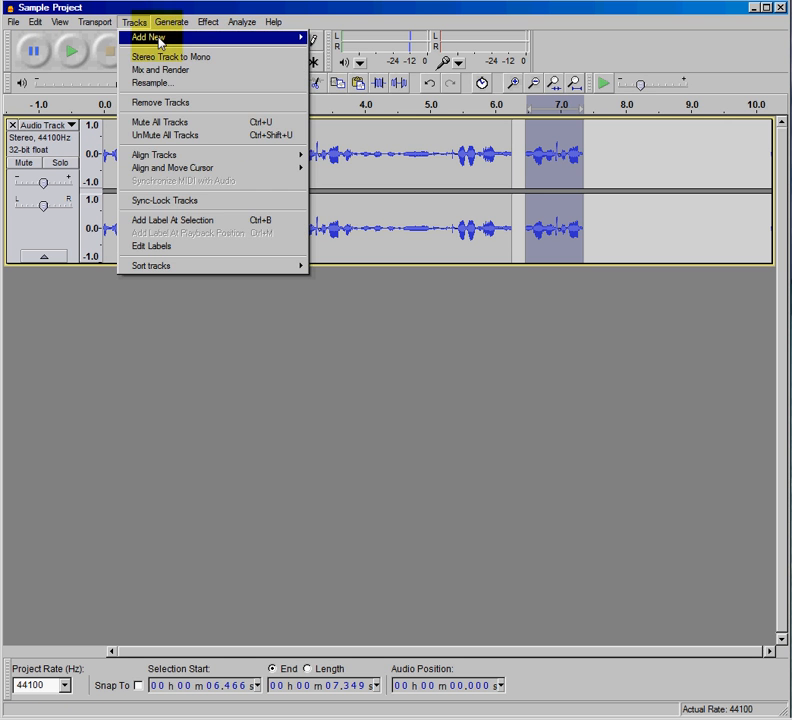
{"action": "mouse_move", "coordinate": [304, 38]}
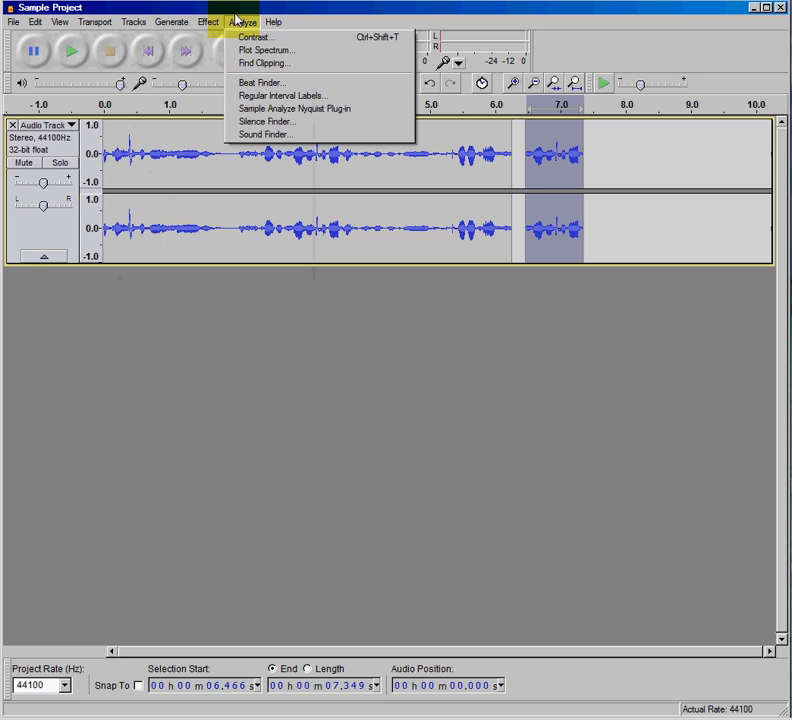
{"action": "left_click", "coordinate": [228, 22]}
Step: Record a clip of about 1.5 seconds onto a new track and delete that track's audio from about 5.468 to 8.196 seconds
{"action": "left_click", "coordinate": [232, 51]}
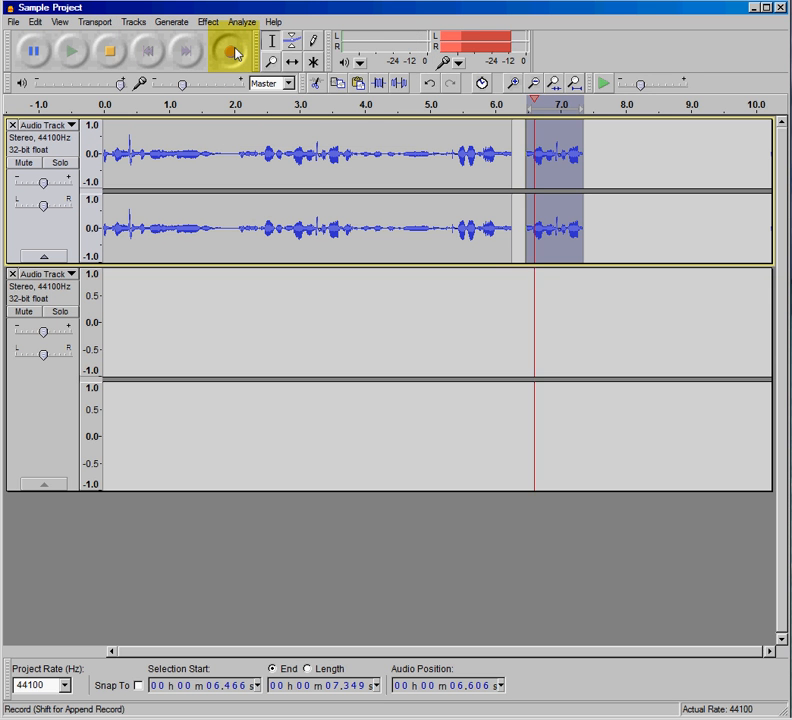
{"action": "left_click", "coordinate": [112, 51]}
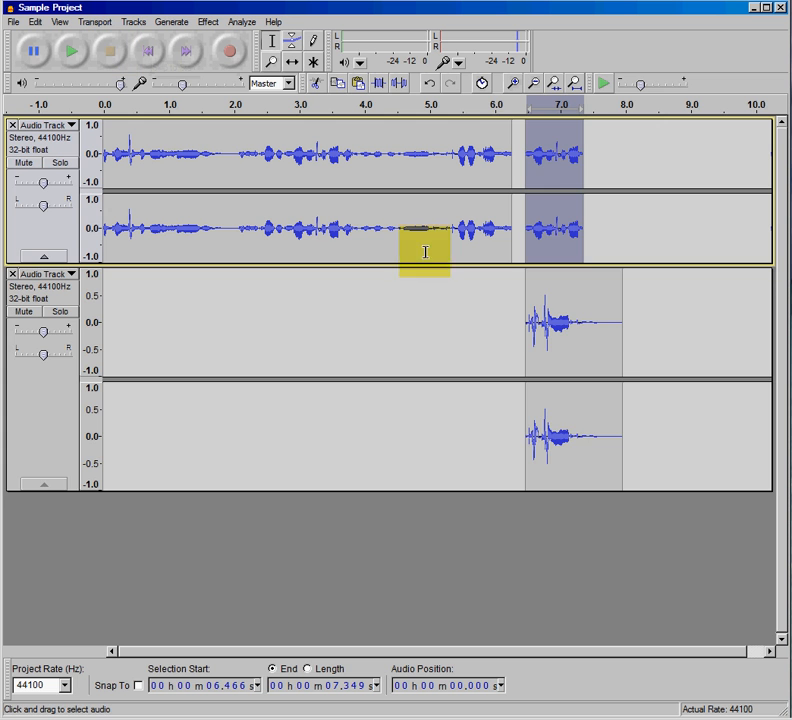
{"action": "left_click_drag", "start_coordinate": [639, 330], "coordinate": [460, 328]}
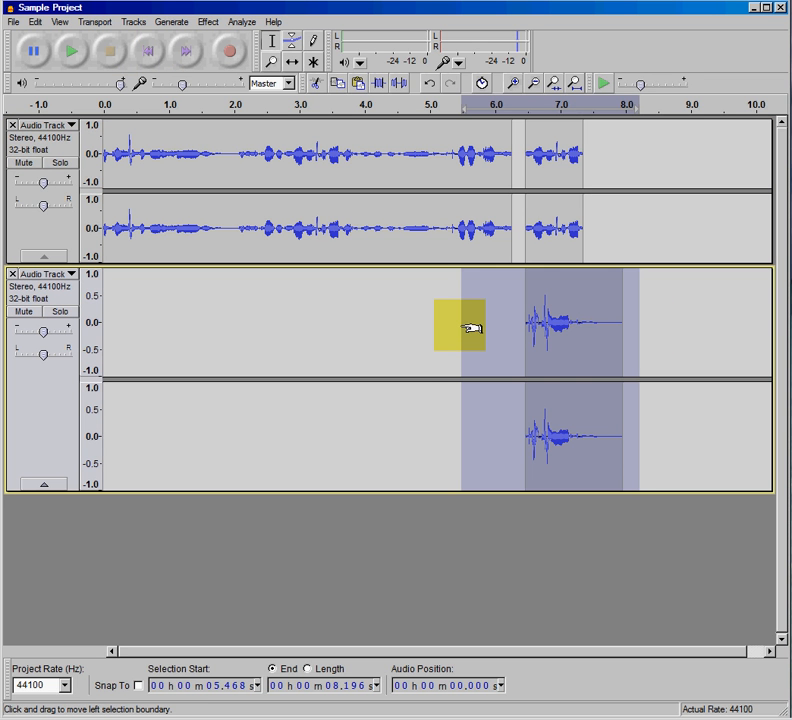
{"action": "key", "text": "Delete"}
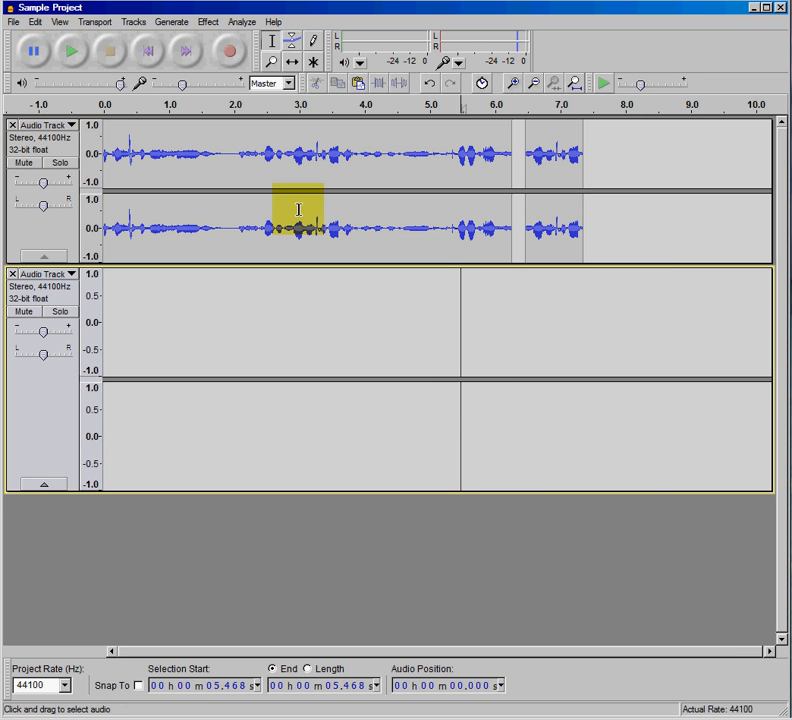
Step: Copy the upper track's audio from about 2.844 to 3.715 seconds and paste it into the empty track at about 2.948 and 5.201 seconds
{"action": "left_click_drag", "start_coordinate": [290, 226], "coordinate": [346, 230]}
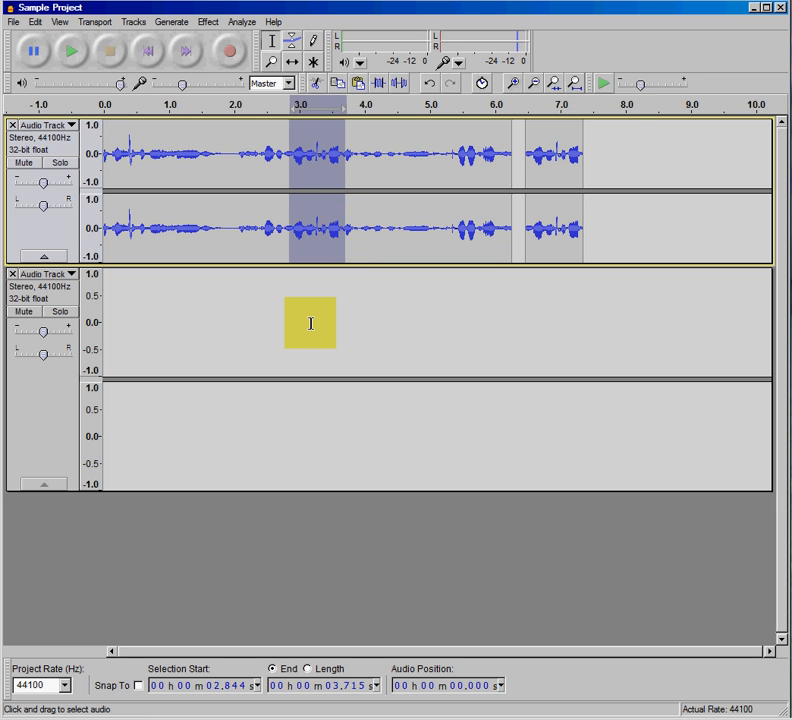
{"action": "left_click", "coordinate": [297, 350]}
{"action": "key", "text": "ctrl+v"}
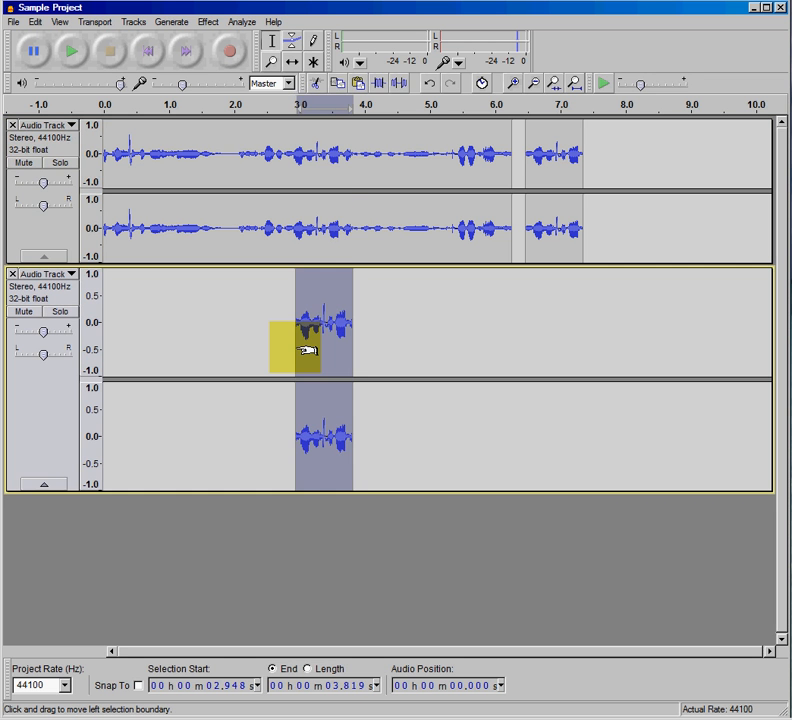
{"action": "left_click", "coordinate": [443, 321]}
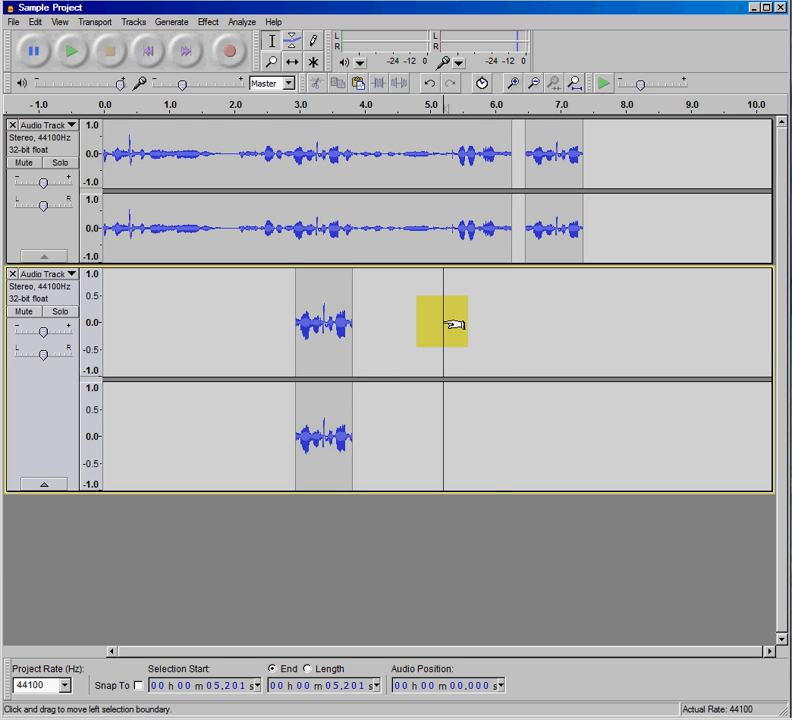
{"action": "key", "text": "ctrl+v"}
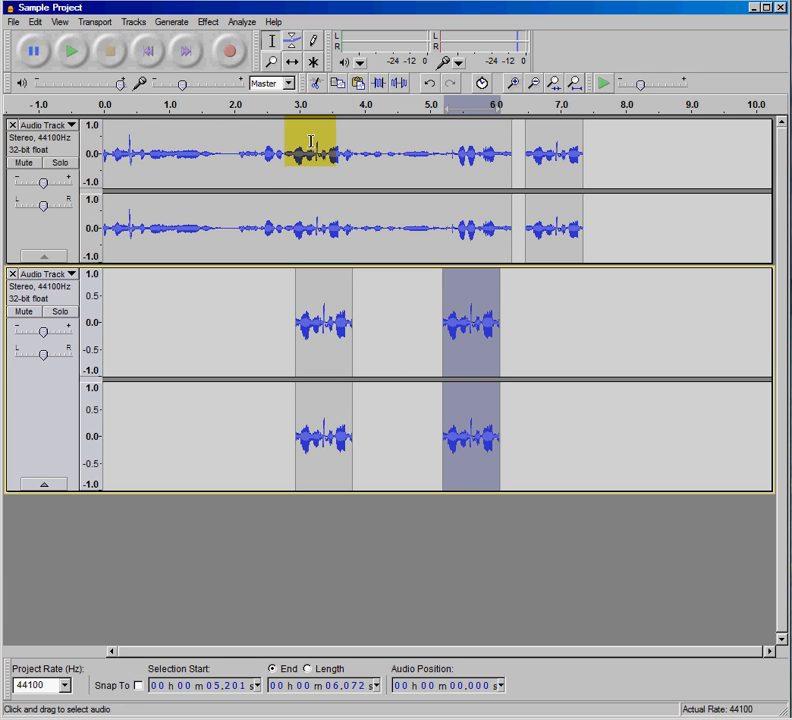
Step: Time-shift the second pasted clip against the first one's end, and move the joined clips earlier until the second begins at about 2.612 seconds
{"action": "left_click", "coordinate": [292, 63]}
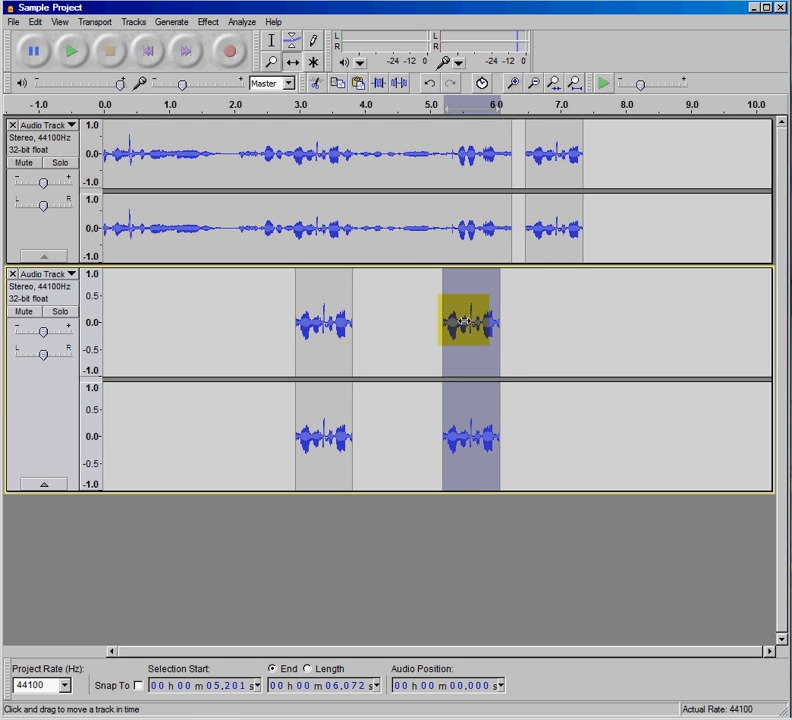
{"action": "left_click_drag", "start_coordinate": [465, 322], "coordinate": [376, 322]}
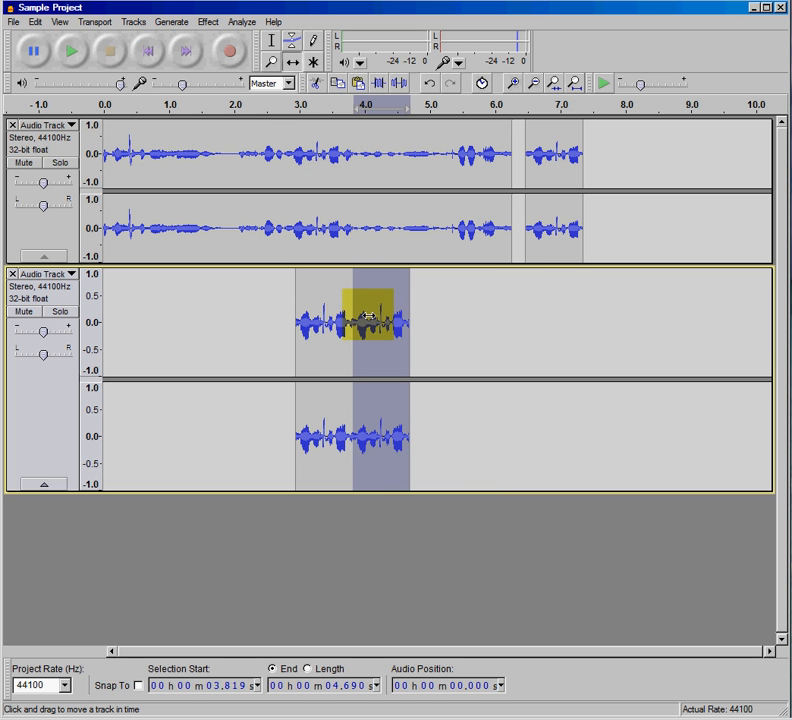
{"action": "left_click_drag", "start_coordinate": [370, 318], "coordinate": [289, 332]}
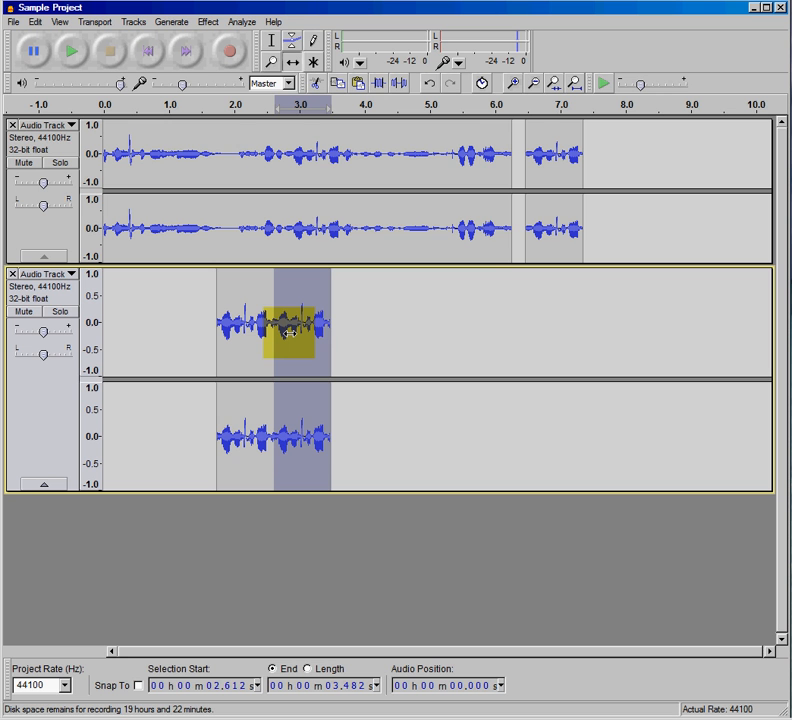
Step: Shape the lower track's amplitude envelope so the volume gradually falls from about 2.8 seconds to the clip's end
{"action": "left_click", "coordinate": [292, 40]}
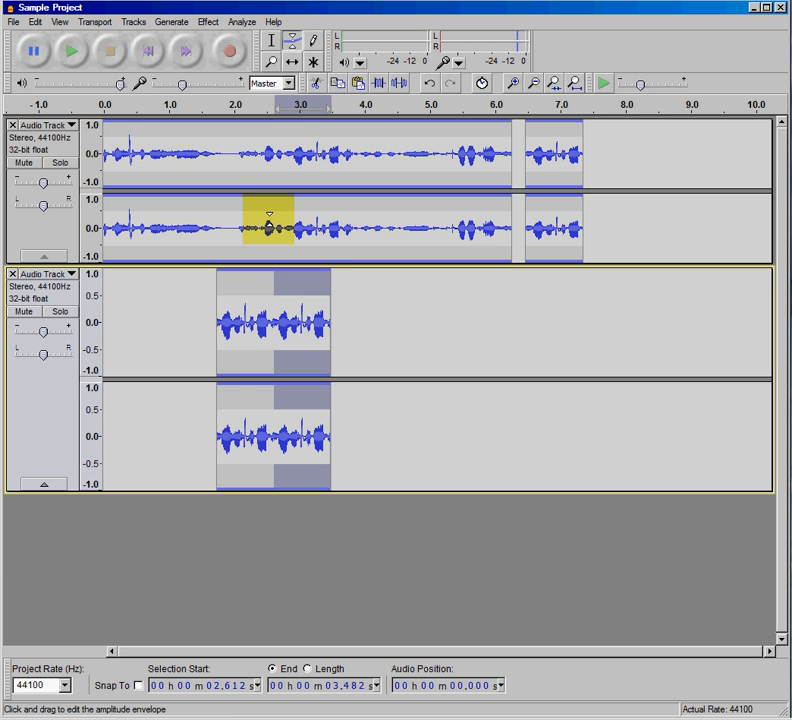
{"action": "left_click", "coordinate": [318, 268]}
{"action": "left_click", "coordinate": [310, 269]}
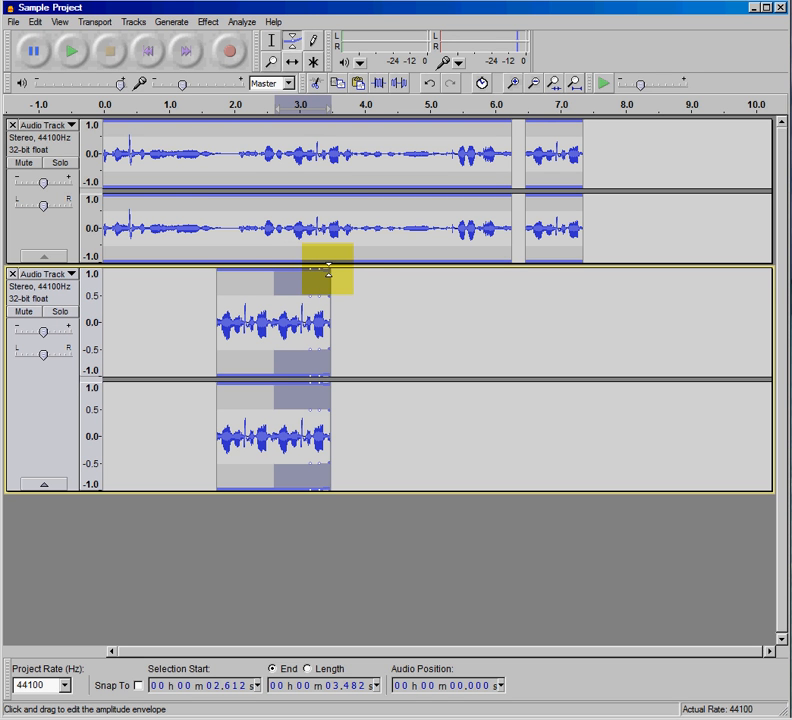
{"action": "left_click_drag", "start_coordinate": [328, 268], "coordinate": [309, 284]}
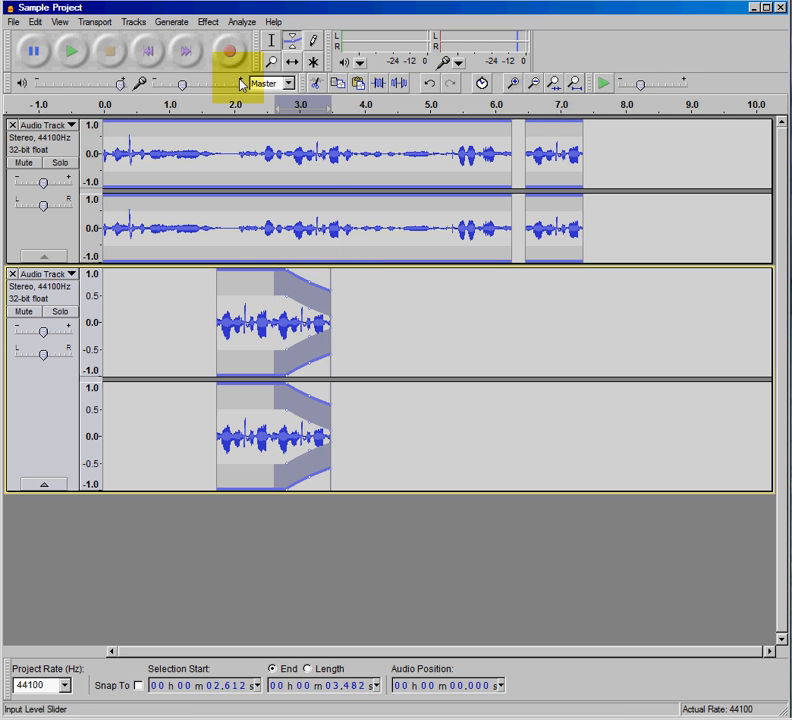
Step: Apply the Fade In effect to the start of the lower track's clip, from about 1.683 to 2.089 seconds
{"action": "left_click", "coordinate": [268, 43]}
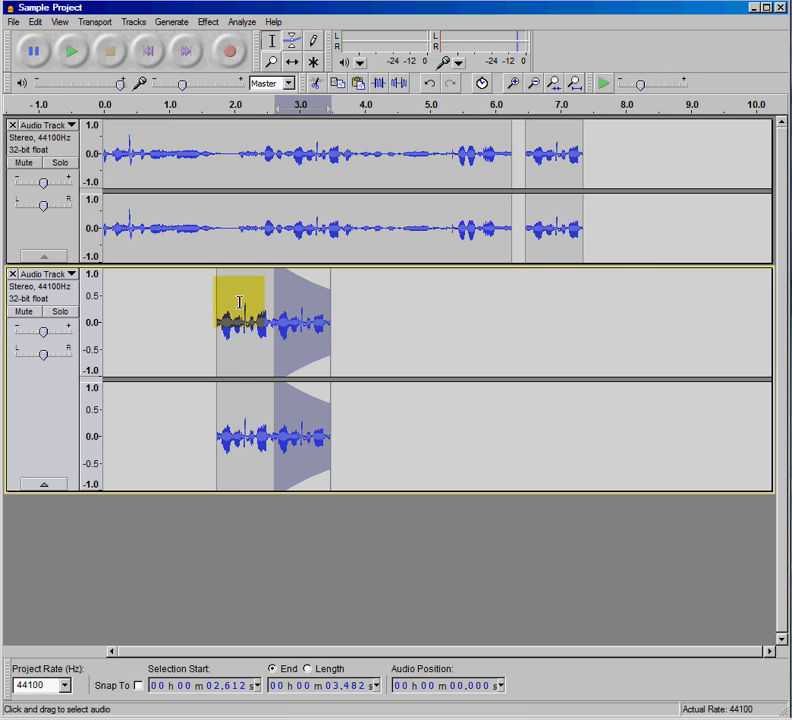
{"action": "left_click_drag", "start_coordinate": [239, 299], "coordinate": [213, 306]}
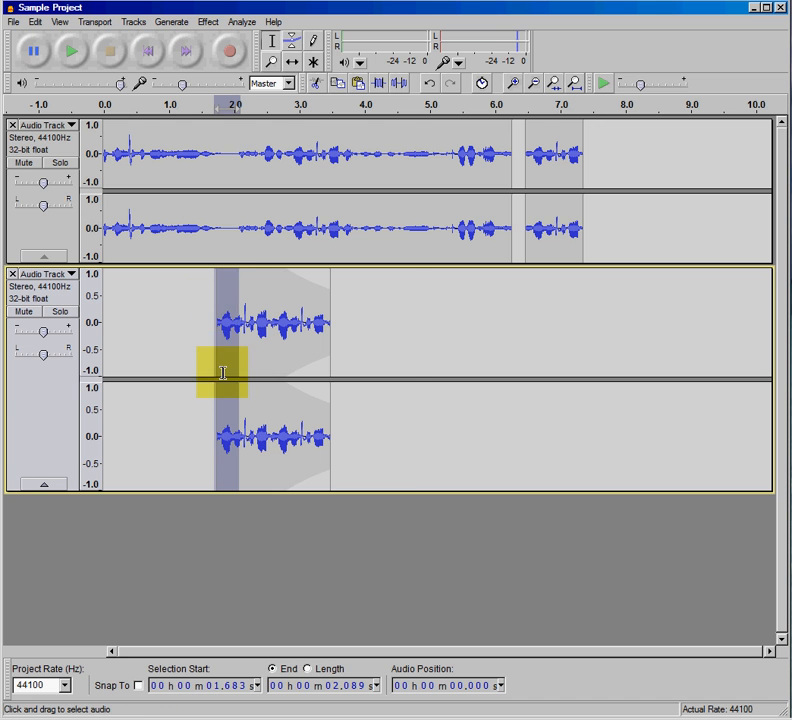
{"action": "left_click", "coordinate": [206, 21]}
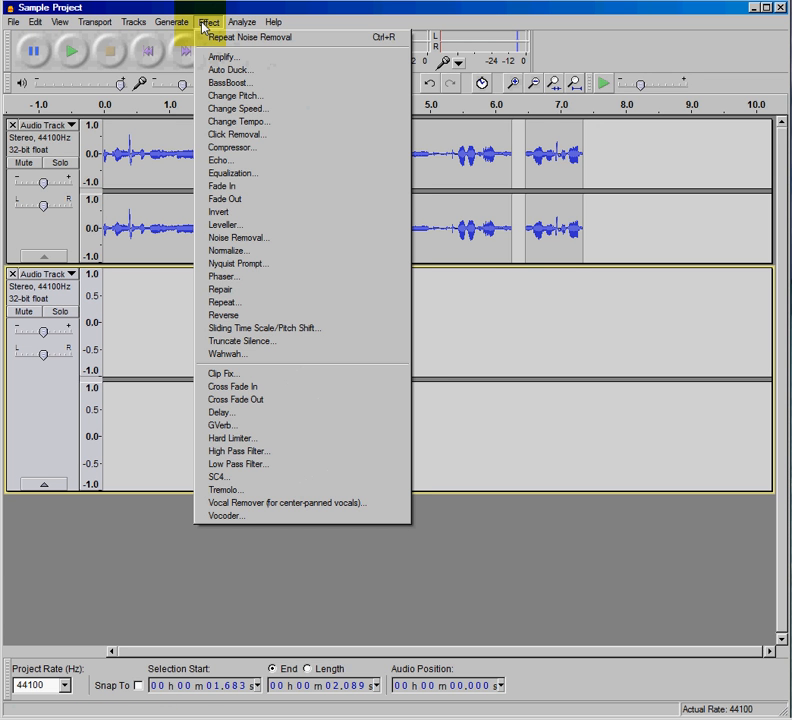
{"action": "left_click", "coordinate": [255, 188]}
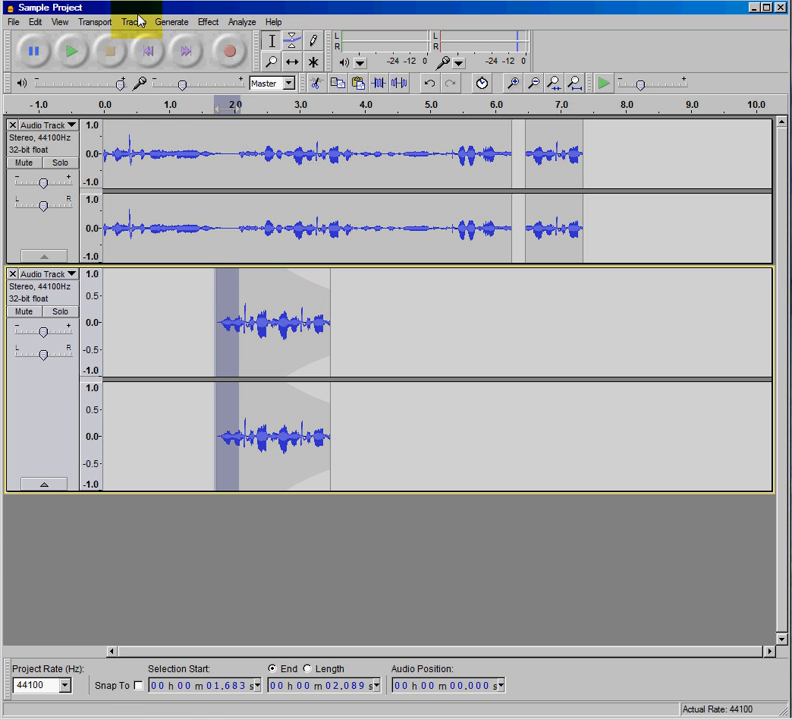
Step: Select the upper track's audio from about 3.482 to 5.166 seconds and rename that track with the author's first name
{"action": "left_click_drag", "start_coordinate": [331, 160], "coordinate": [438, 140]}
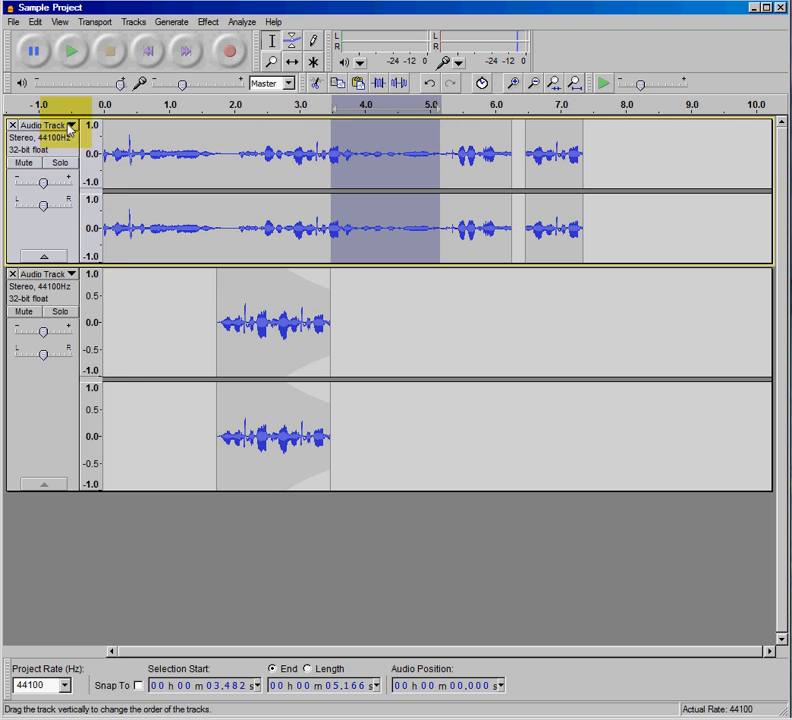
{"action": "left_click", "coordinate": [70, 125]}
{"action": "left_click", "coordinate": [67, 141]}
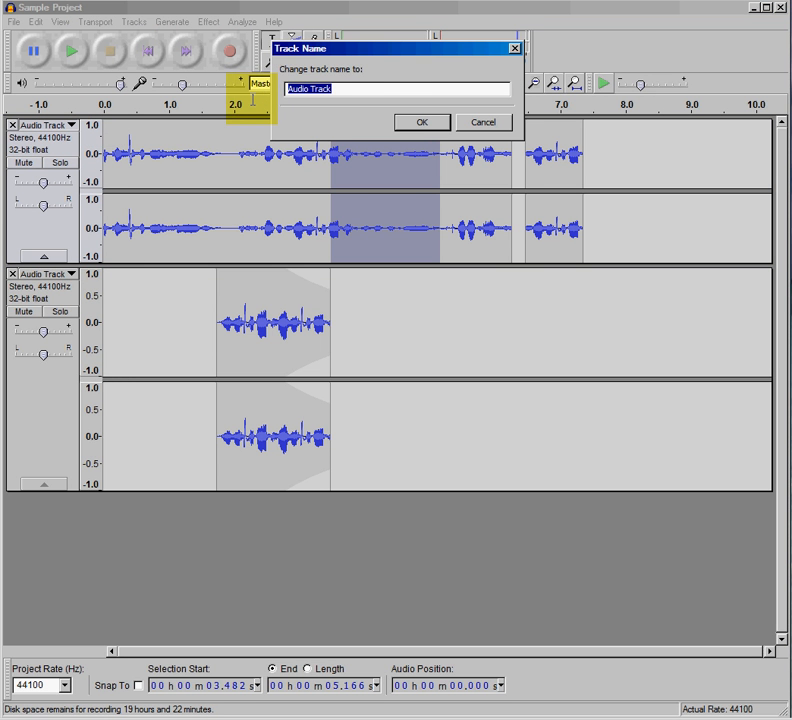
{"action": "key", "text": "BackSpace"}
{"action": "type", "text": "reto"}
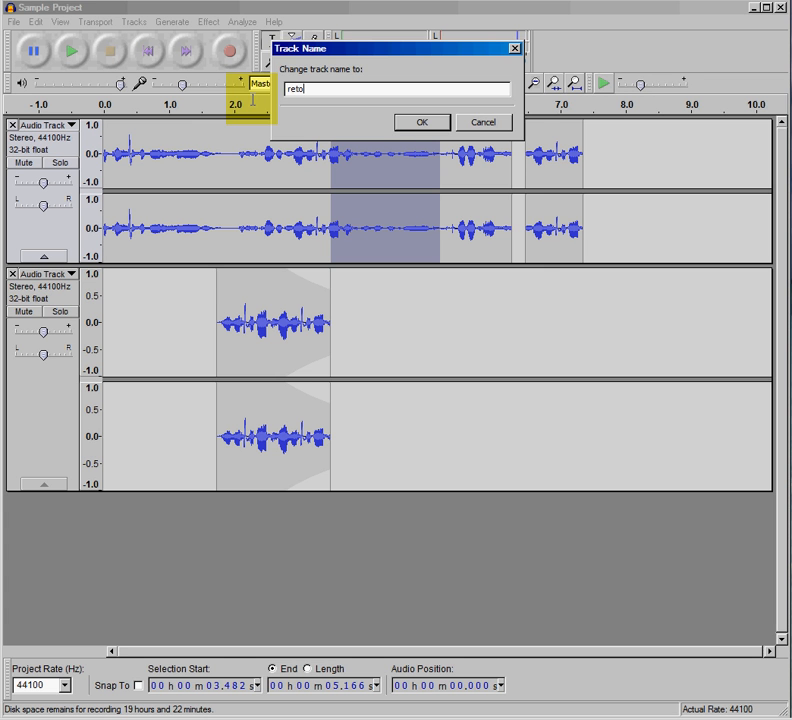
{"action": "left_click", "coordinate": [414, 124]}
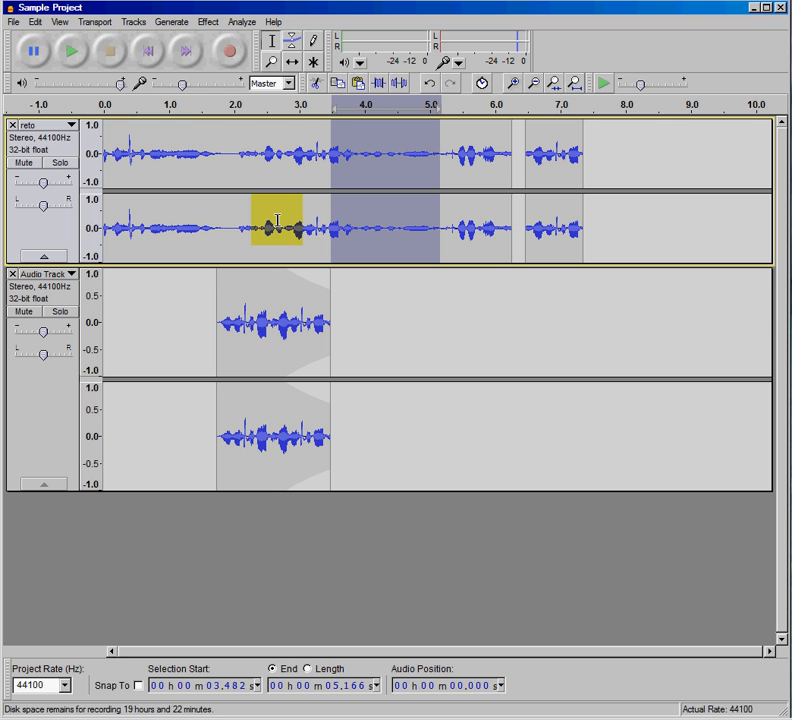
Step: Remove the lower audio track from the project
{"action": "left_click", "coordinate": [12, 22]}
{"action": "left_click", "coordinate": [487, 358]}
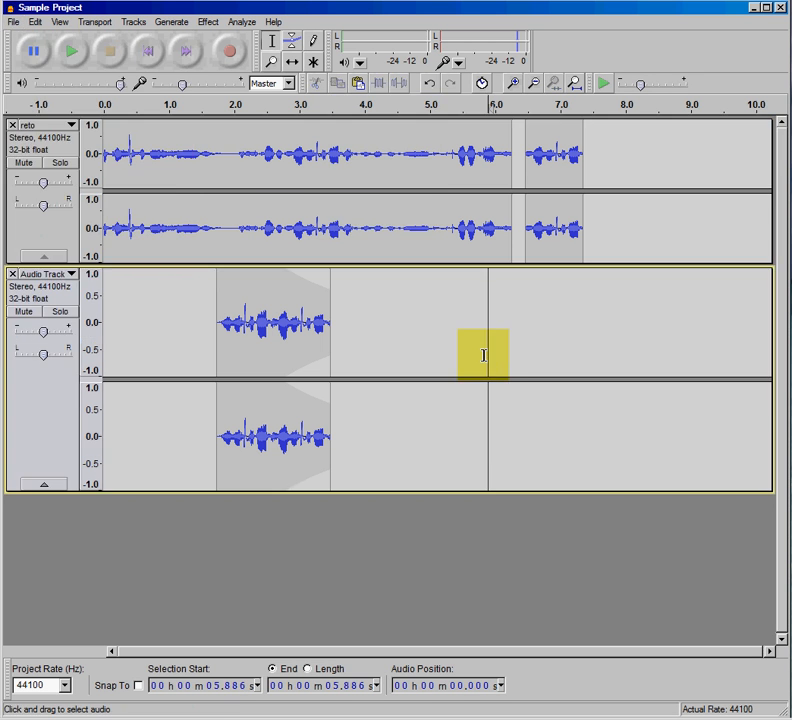
{"action": "left_click", "coordinate": [12, 273]}
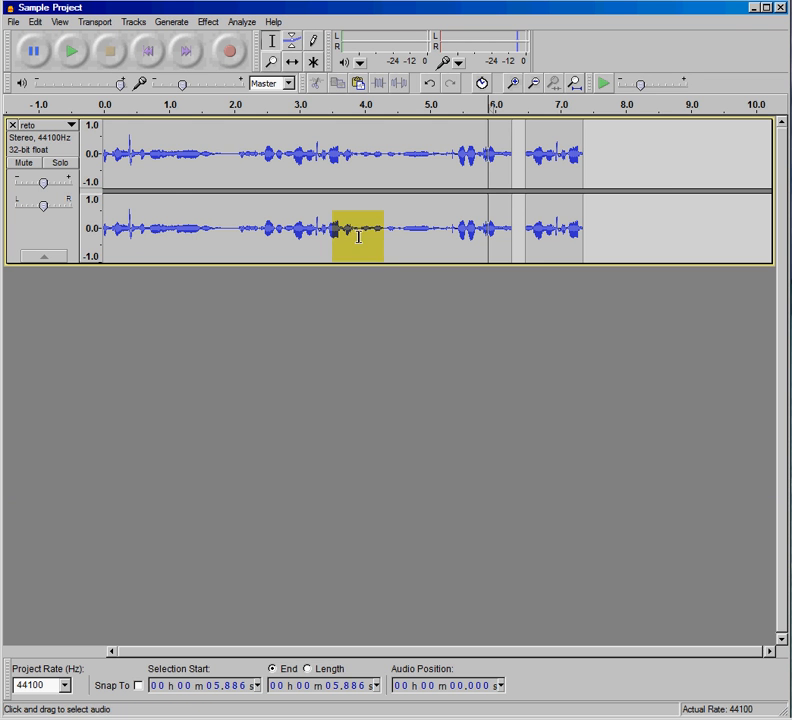
Step: Select the remaining track's entire audio from 0 to about 7.743 seconds and save the project
{"action": "left_click_drag", "start_coordinate": [610, 178], "coordinate": [98, 194]}
{"action": "left_click", "coordinate": [14, 21]}
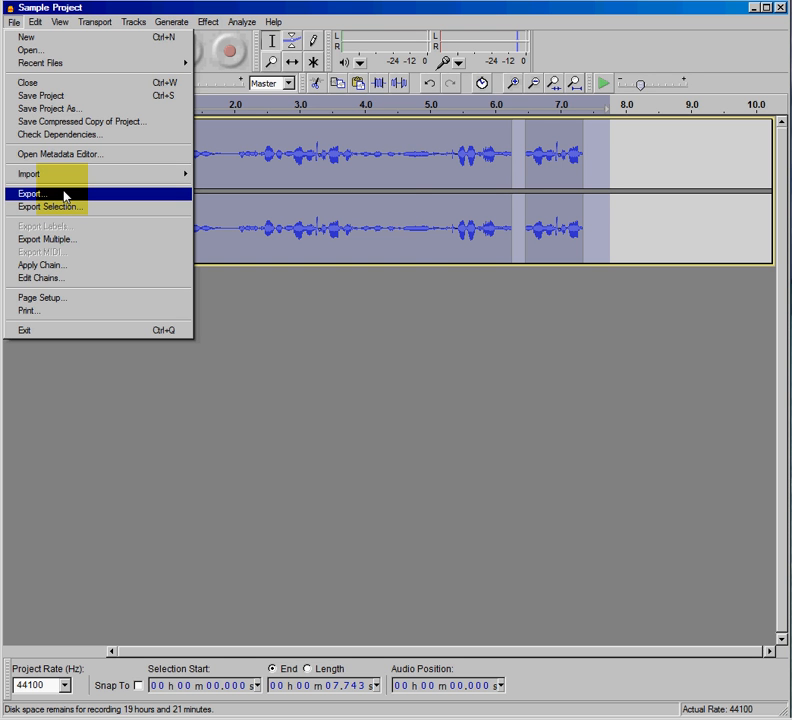
{"action": "left_click", "coordinate": [210, 27]}
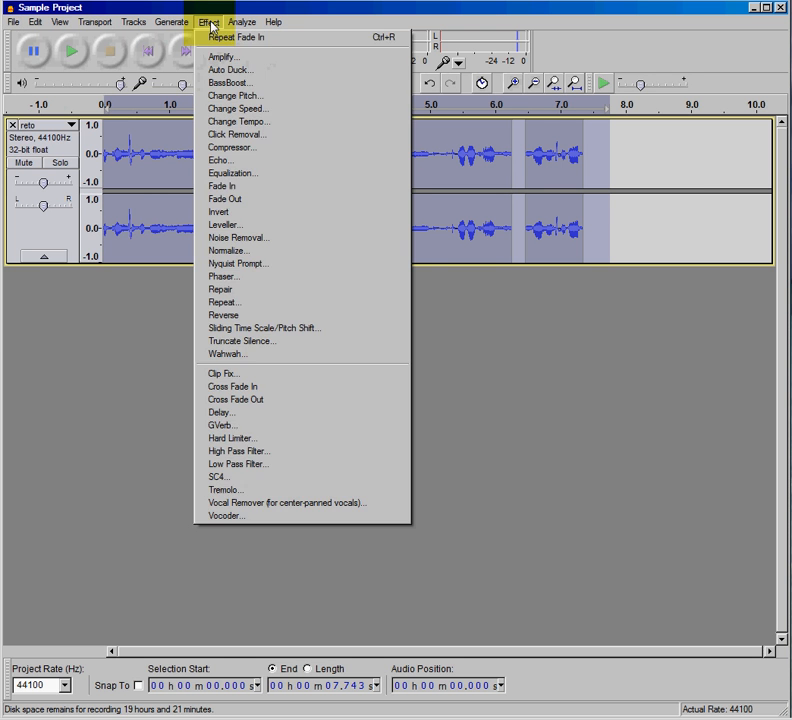
{"action": "left_click", "coordinate": [173, 12]}
{"action": "left_click", "coordinate": [11, 22]}
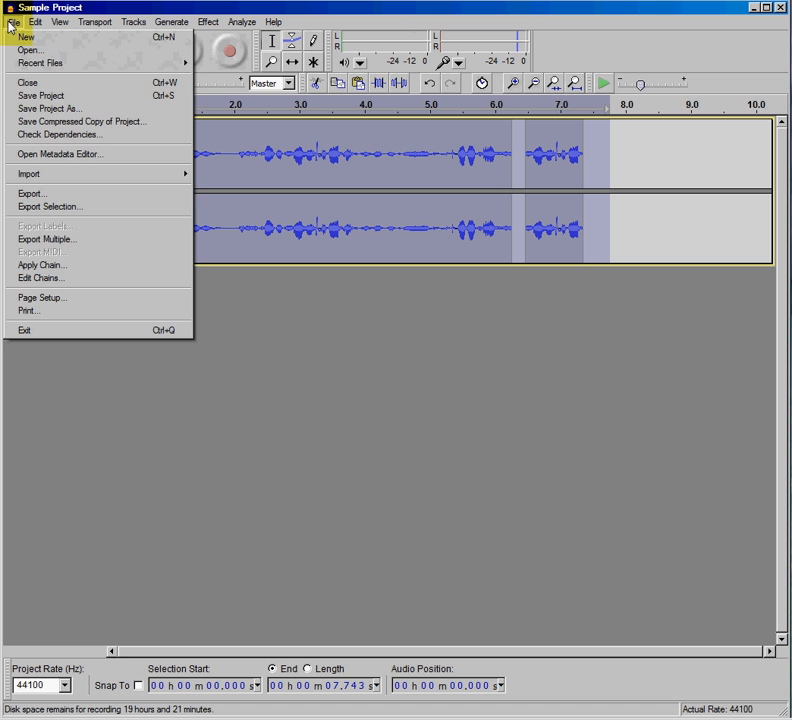
{"action": "left_click", "coordinate": [40, 95]}
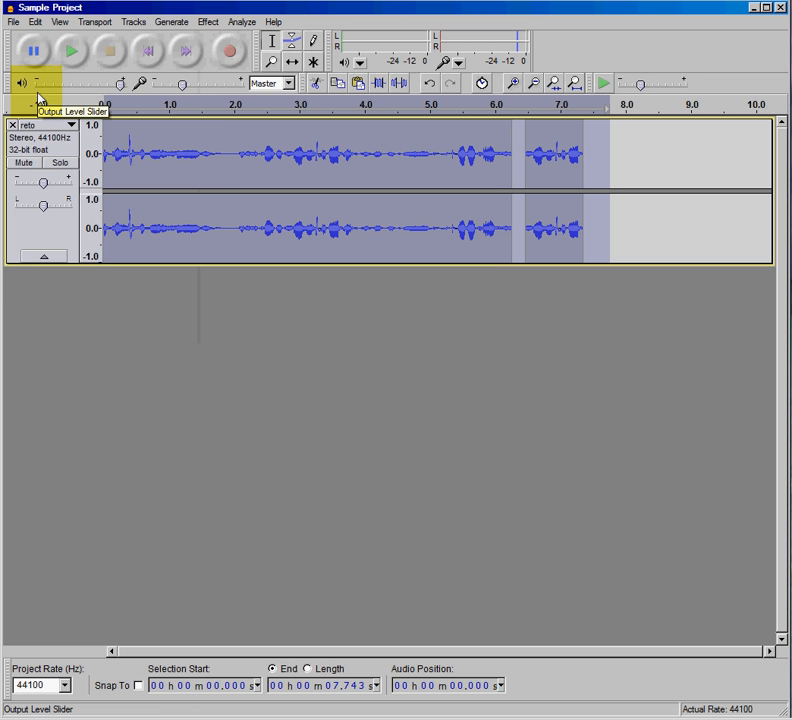
Step: Save the project as Sample Project.aup of type Audacity projects in the TEMP folder
{"action": "left_click", "coordinate": [14, 22]}
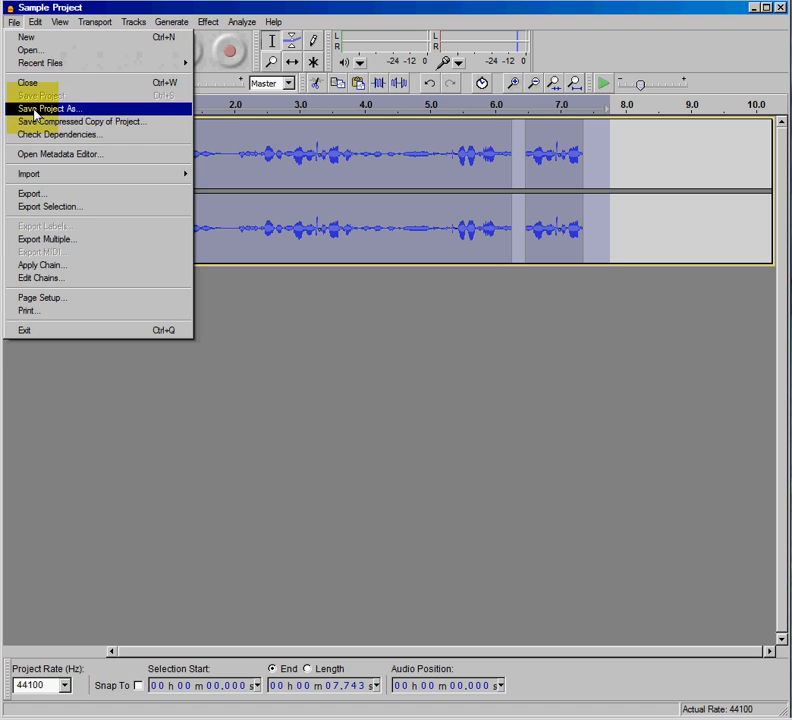
{"action": "left_click", "coordinate": [35, 110]}
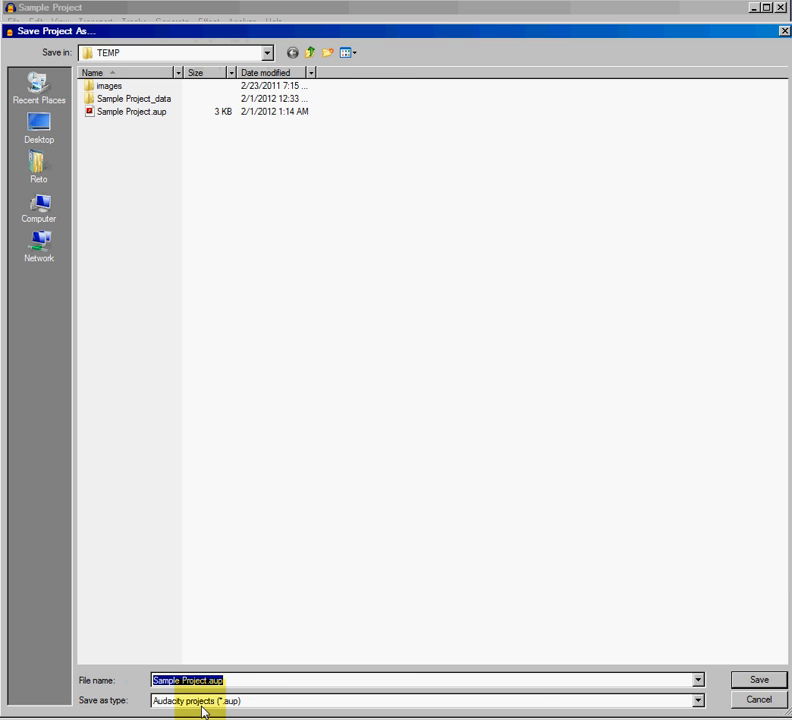
{"action": "left_click", "coordinate": [760, 680]}
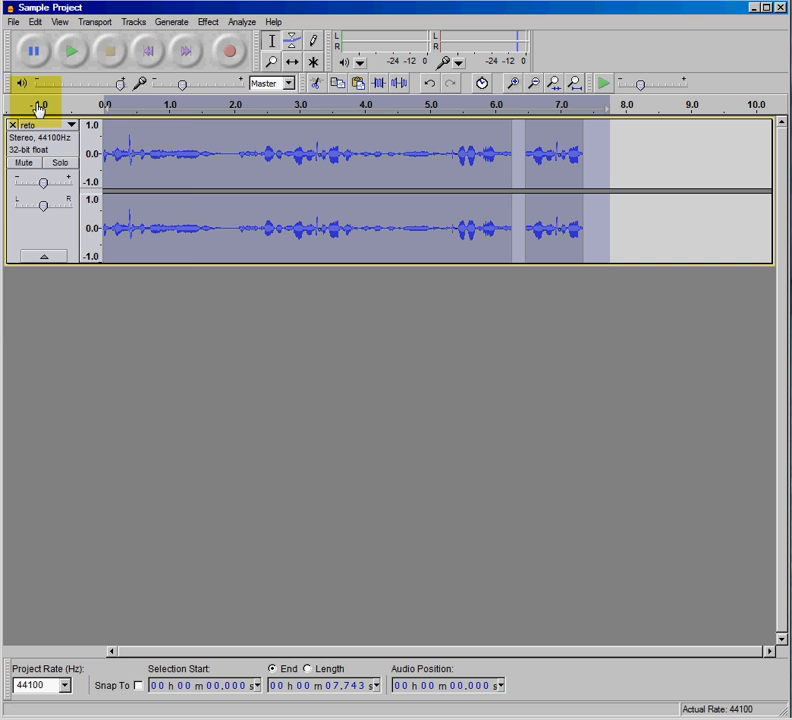
{"action": "left_click", "coordinate": [14, 22]}
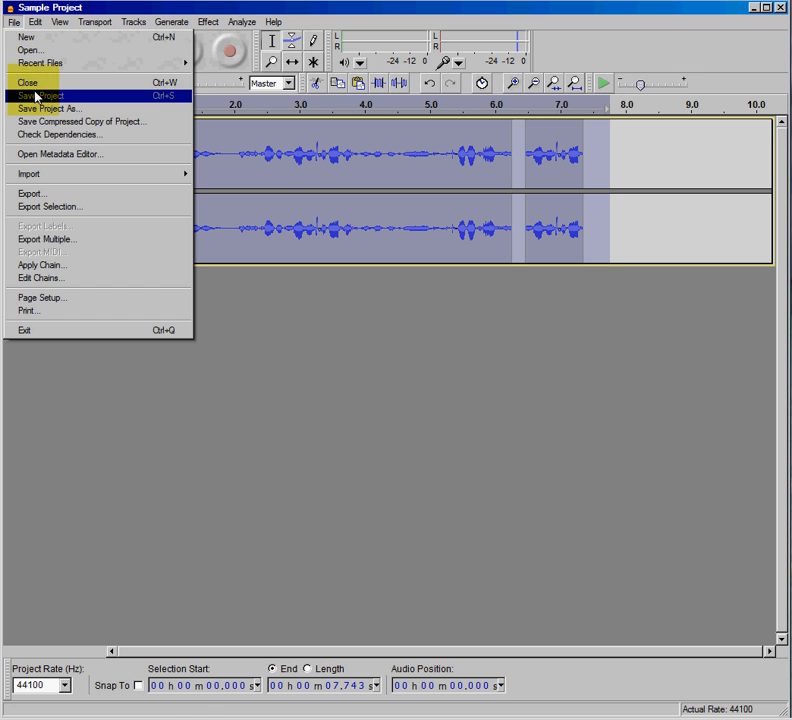
{"action": "left_click", "coordinate": [85, 20]}
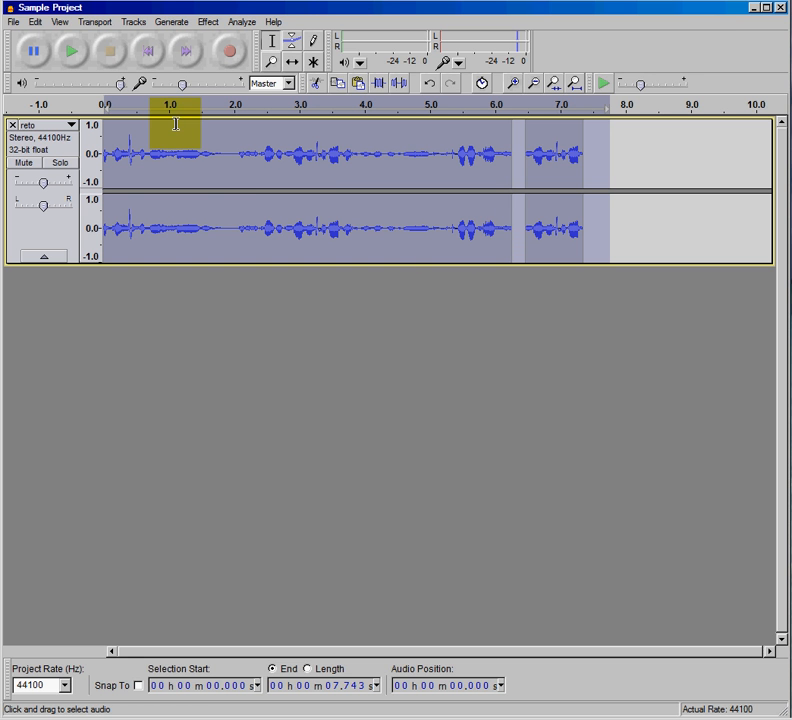
Step: Start exporting the selected audio as an MP3 file and set its constant bit rate quality to 128 kbps
{"action": "left_click", "coordinate": [13, 24]}
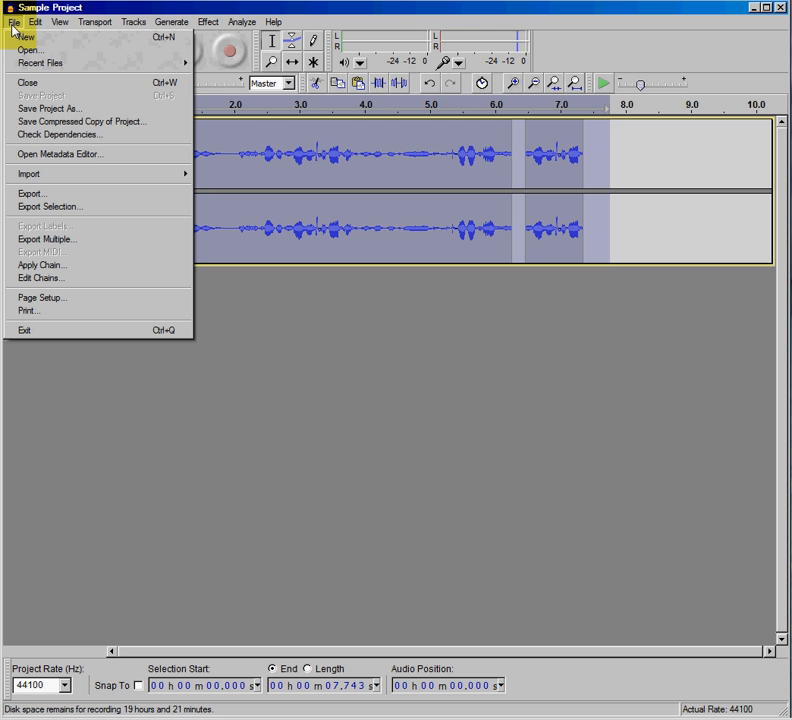
{"action": "left_click", "coordinate": [81, 207]}
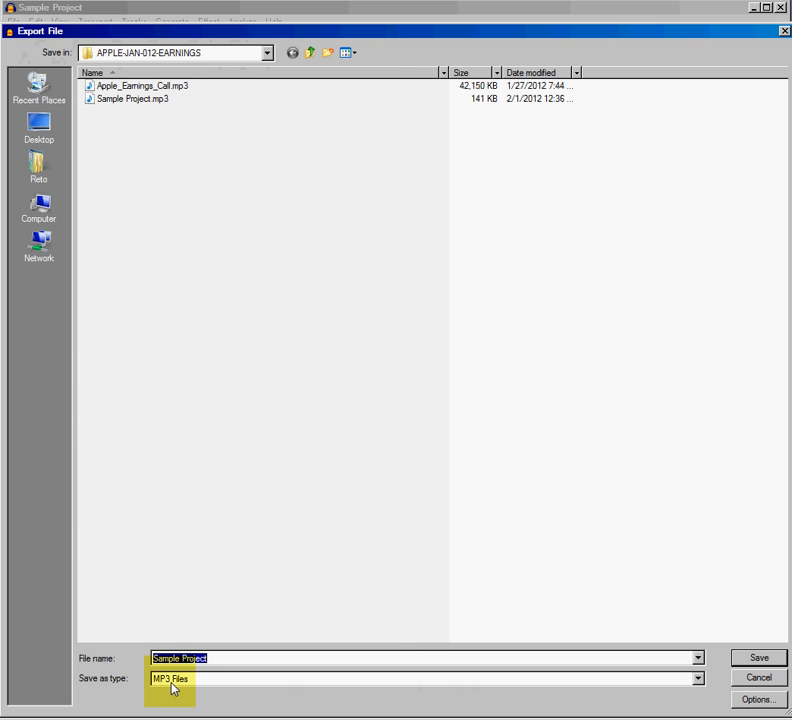
{"action": "left_click", "coordinate": [758, 700]}
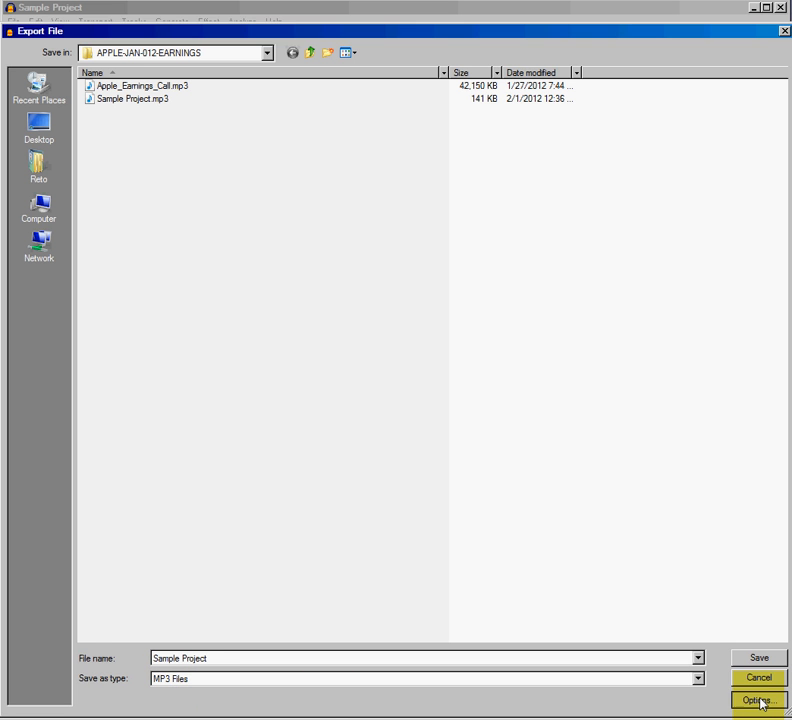
{"action": "left_click", "coordinate": [517, 345]}
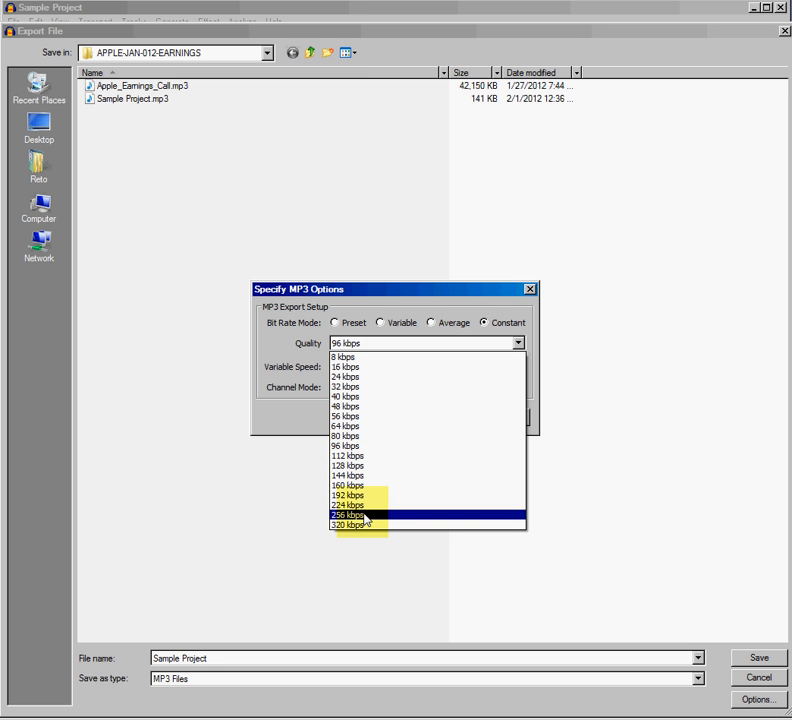
{"action": "left_click", "coordinate": [322, 427]}
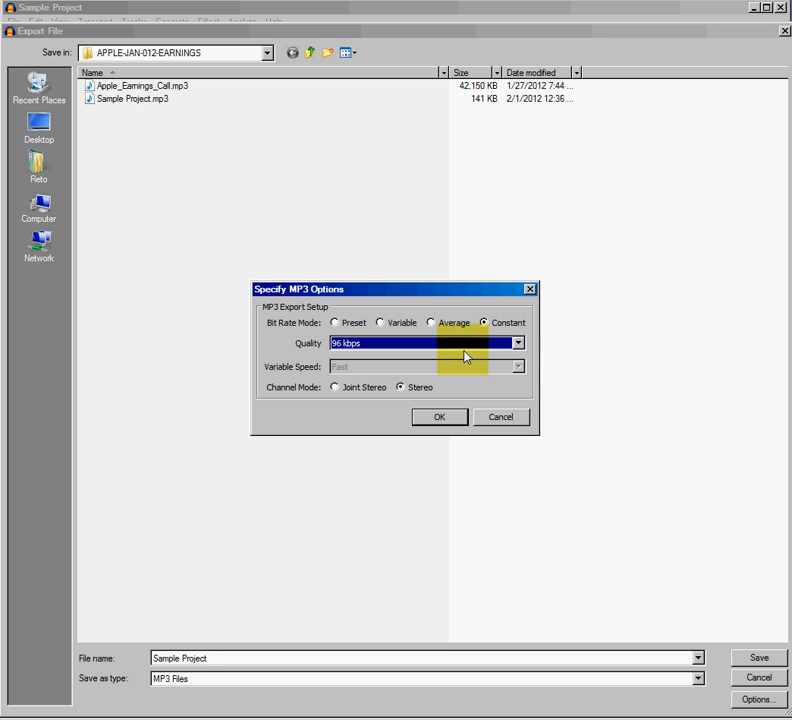
{"action": "left_click", "coordinate": [518, 343]}
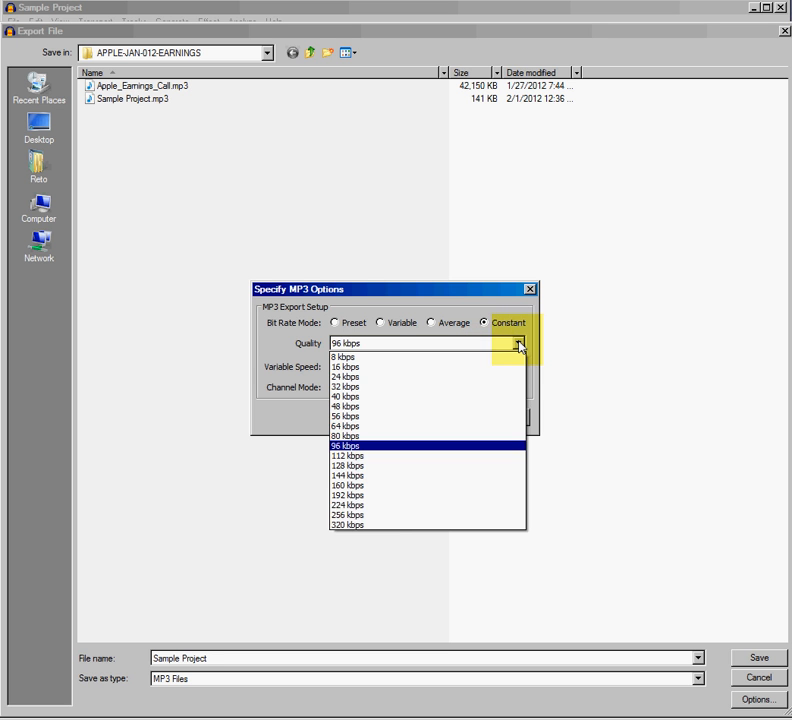
{"action": "left_click", "coordinate": [372, 466]}
{"action": "left_click", "coordinate": [425, 422]}
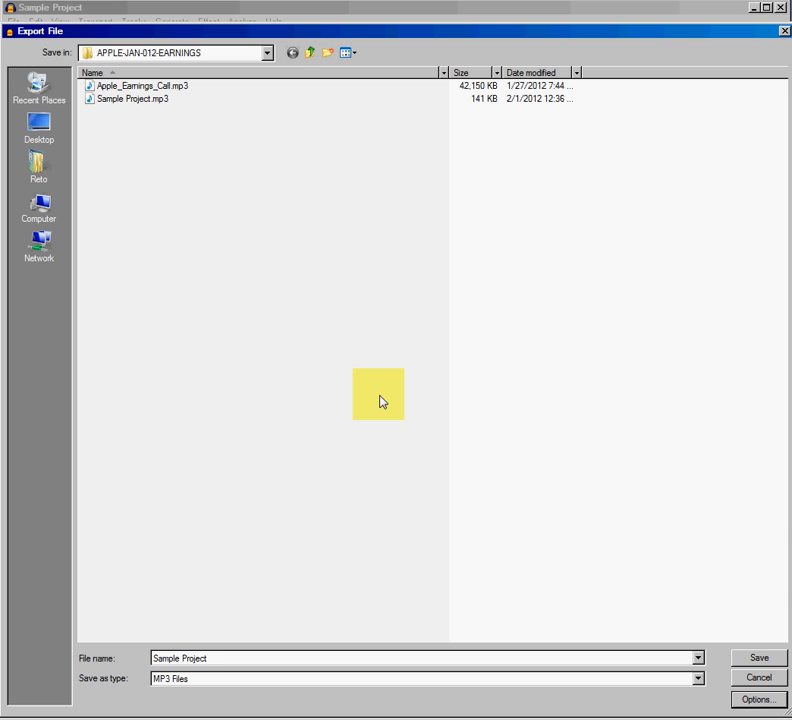
Step: Export the selection as Sample Project.mp3 in the APPLE-JAN-012-EARNINGS folder, replacing the existing file and leaving the metadata blank
{"action": "left_click", "coordinate": [759, 658]}
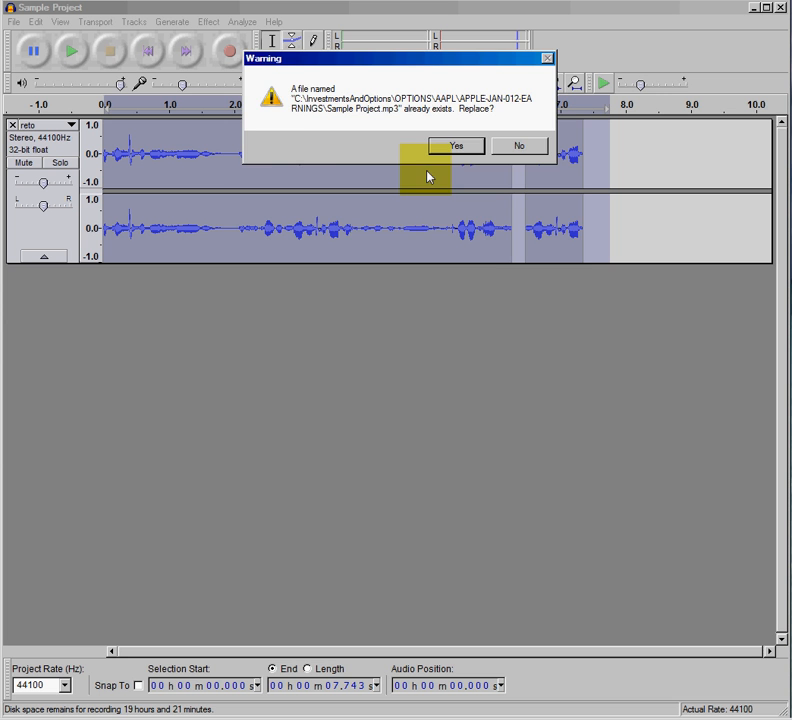
{"action": "left_click", "coordinate": [459, 146]}
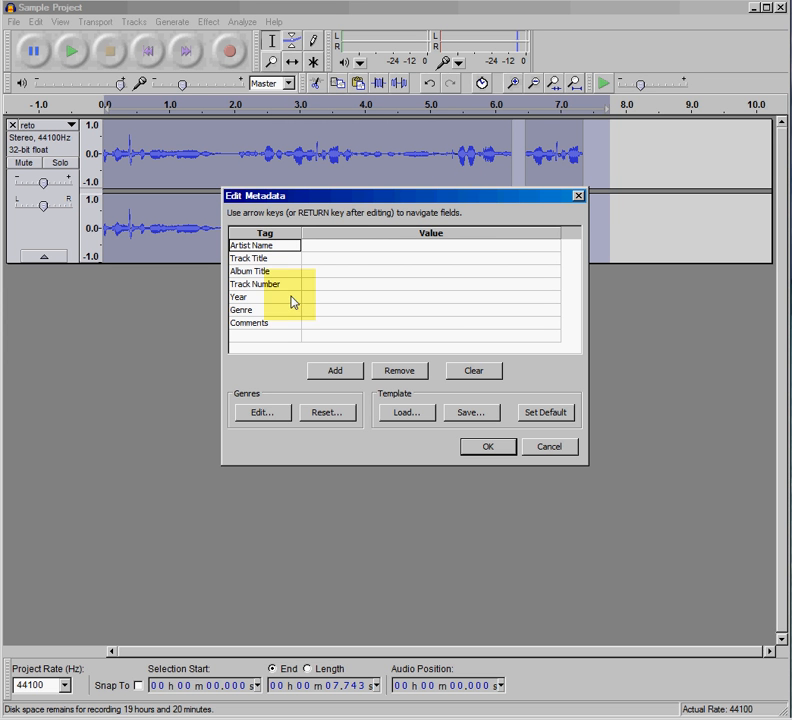
{"action": "left_click", "coordinate": [479, 451]}
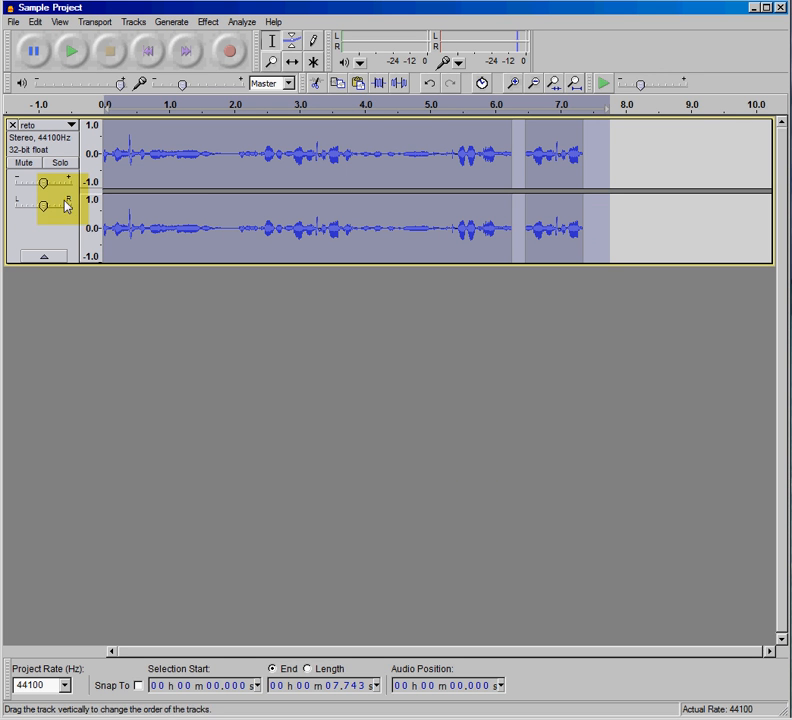
Step: Clear the audio selection and try to export the whole project as Sample Project.mp3, keeping the existing file
{"action": "left_click", "coordinate": [296, 378]}
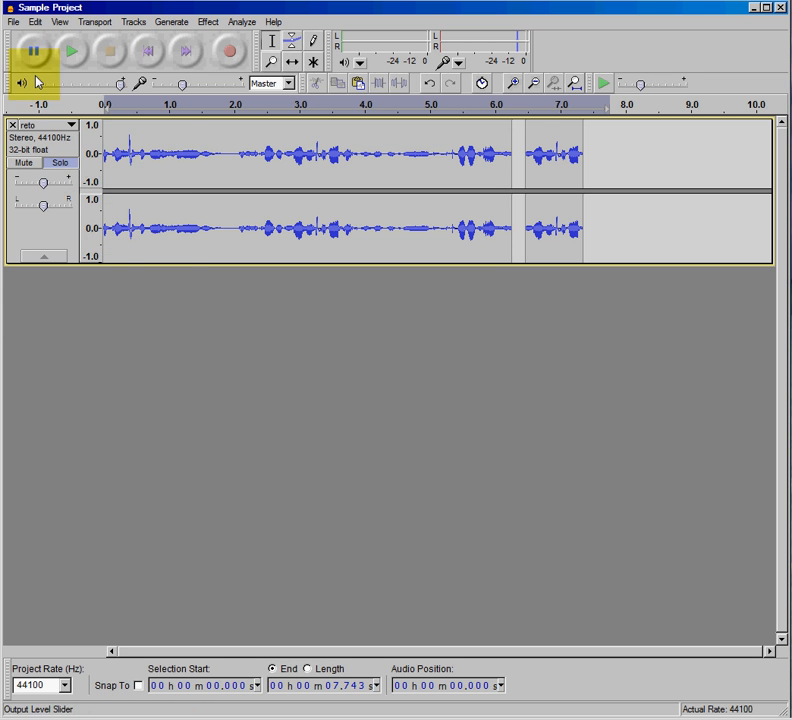
{"action": "left_click", "coordinate": [12, 21]}
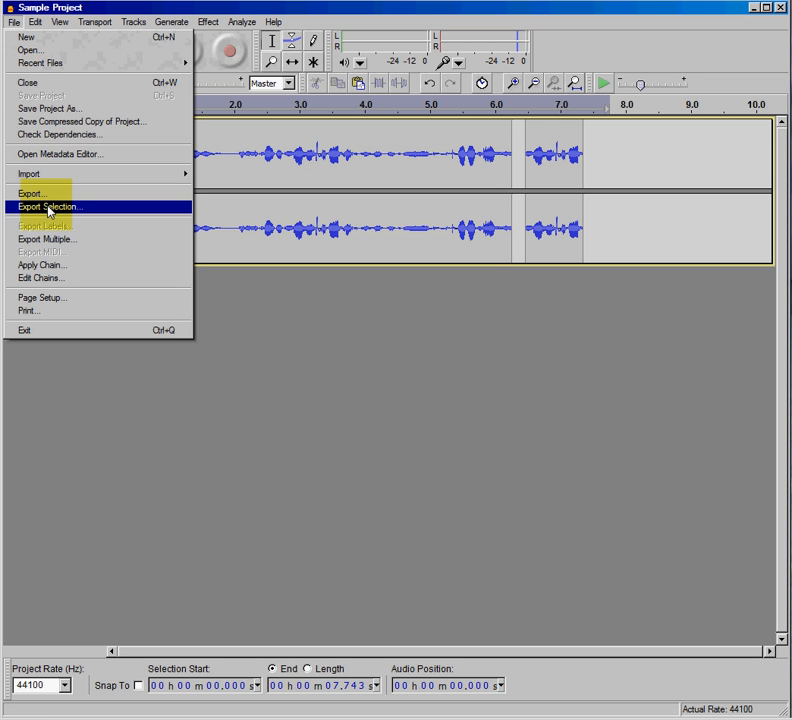
{"action": "left_click", "coordinate": [36, 197]}
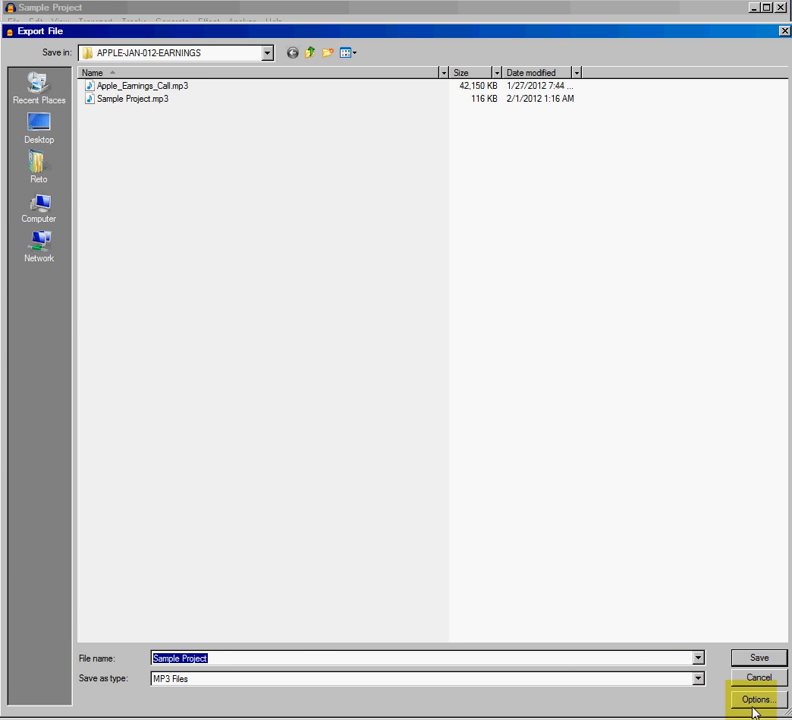
{"action": "left_click", "coordinate": [762, 660]}
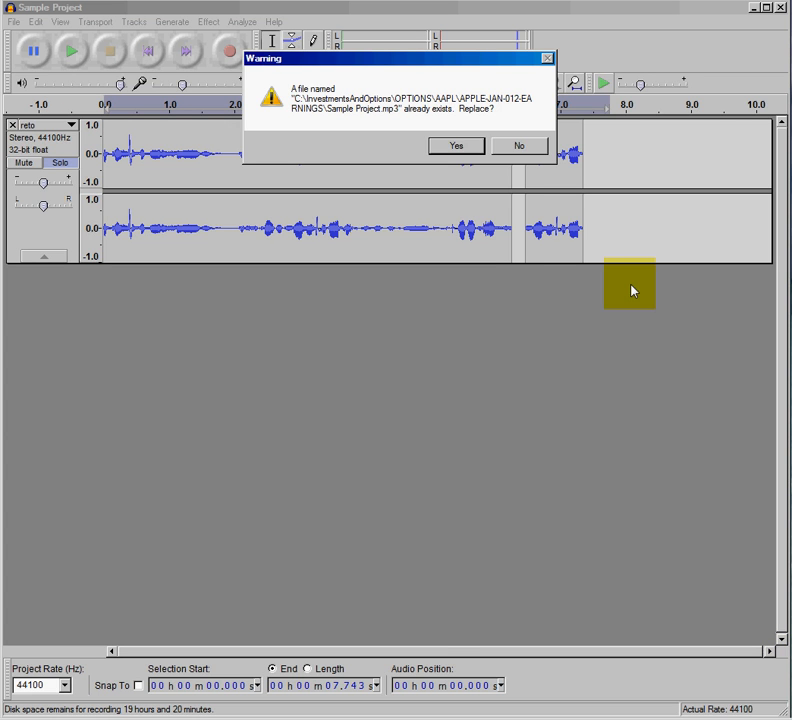
{"action": "left_click", "coordinate": [517, 146]}
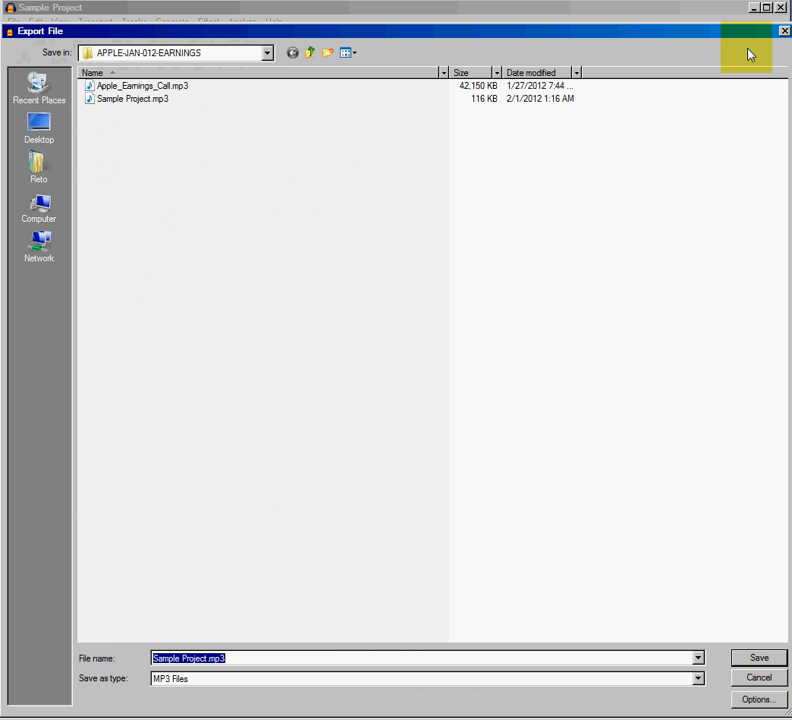
{"action": "left_click", "coordinate": [784, 34]}
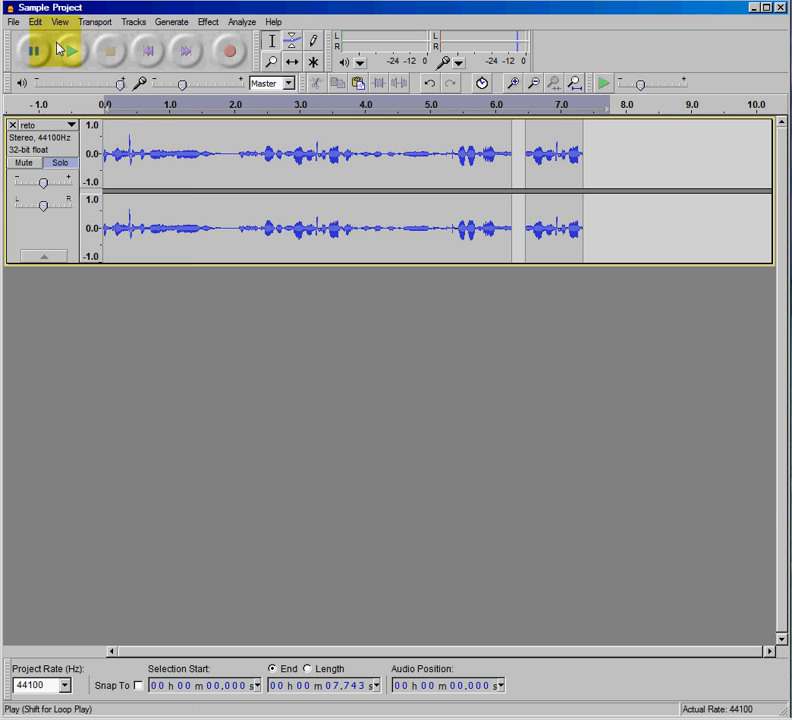
{"action": "left_click", "coordinate": [14, 21]}
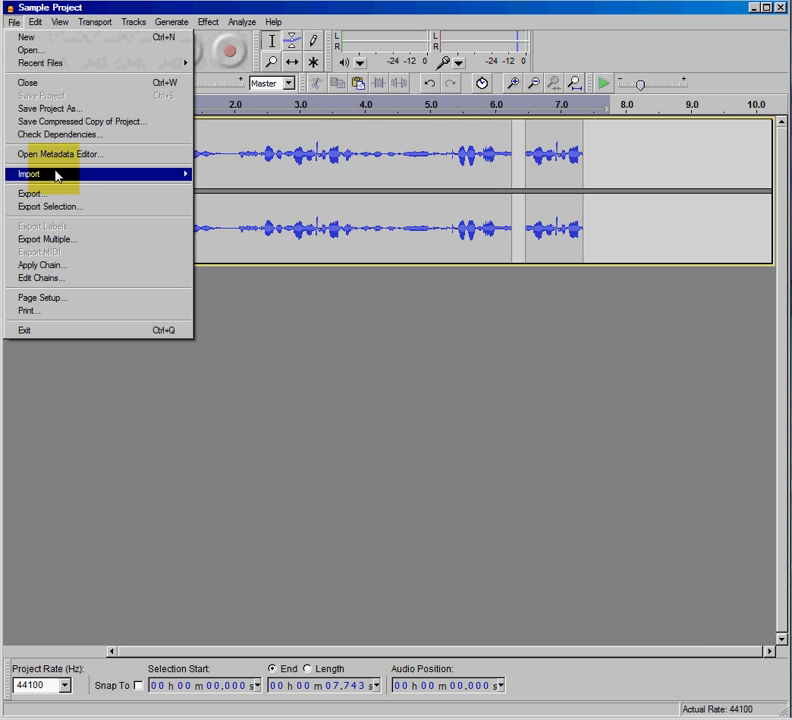
{"action": "left_click", "coordinate": [307, 10]}
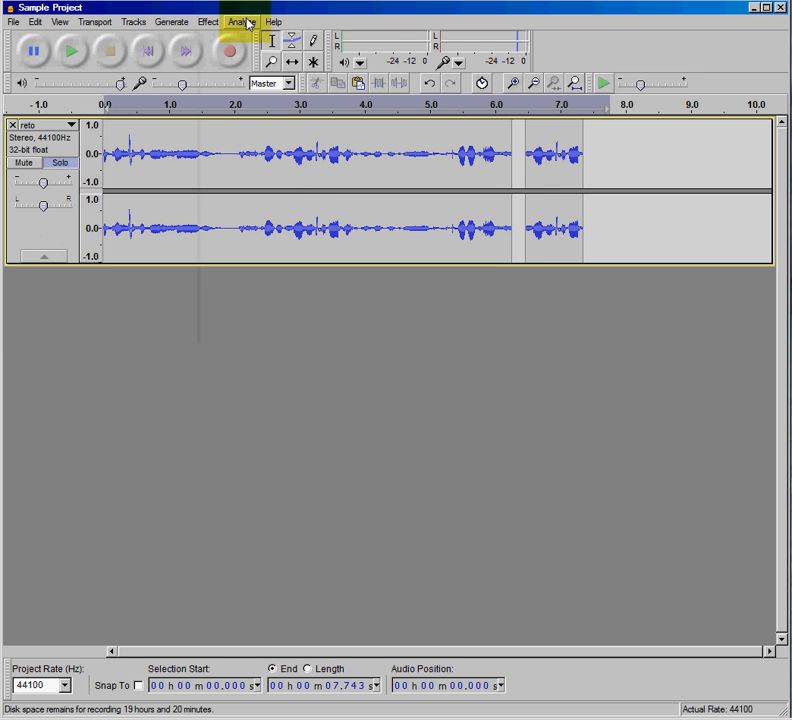
{"action": "left_click", "coordinate": [245, 21]}
{"action": "left_click", "coordinate": [199, 9]}
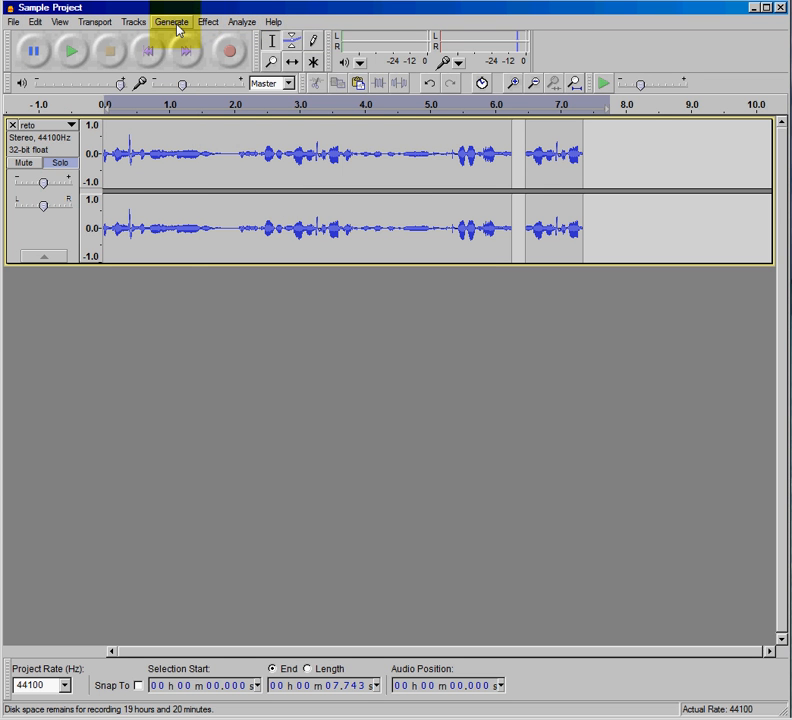
{"action": "left_click", "coordinate": [176, 24]}
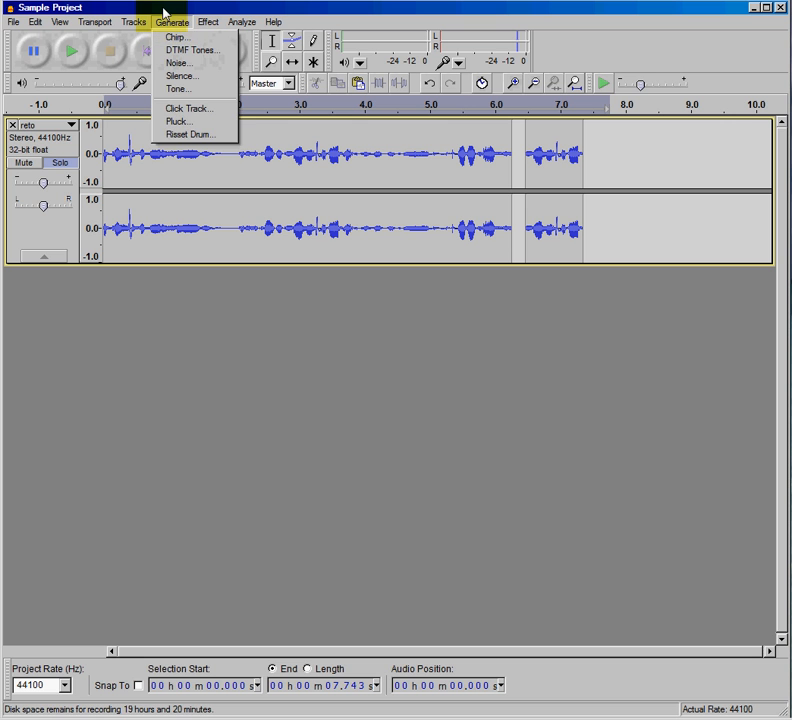
{"action": "left_click", "coordinate": [164, 12]}
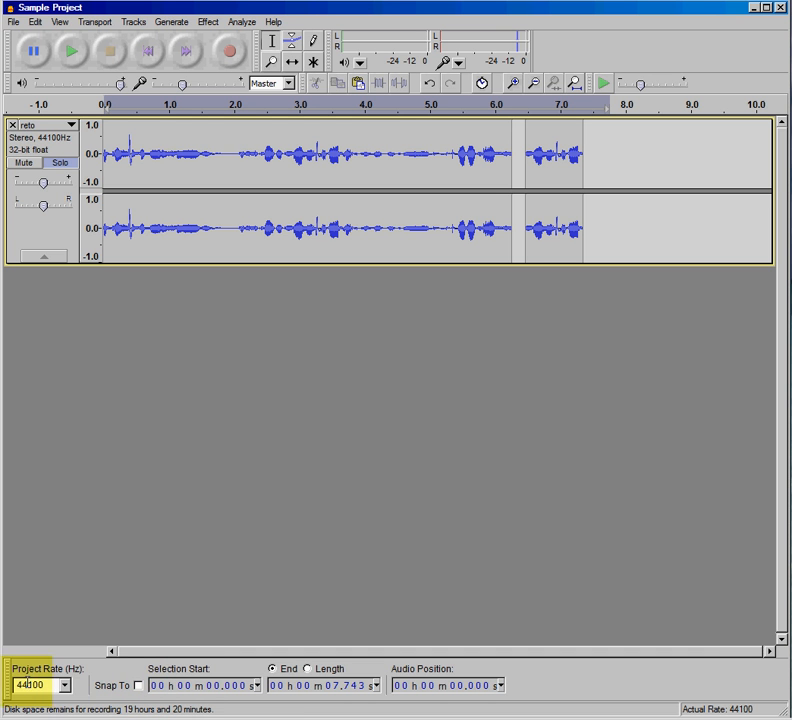
Step: Place the cursor in the audio track at about 2.159 seconds and move it to about 4.388 seconds
{"action": "left_click", "coordinate": [236, 687]}
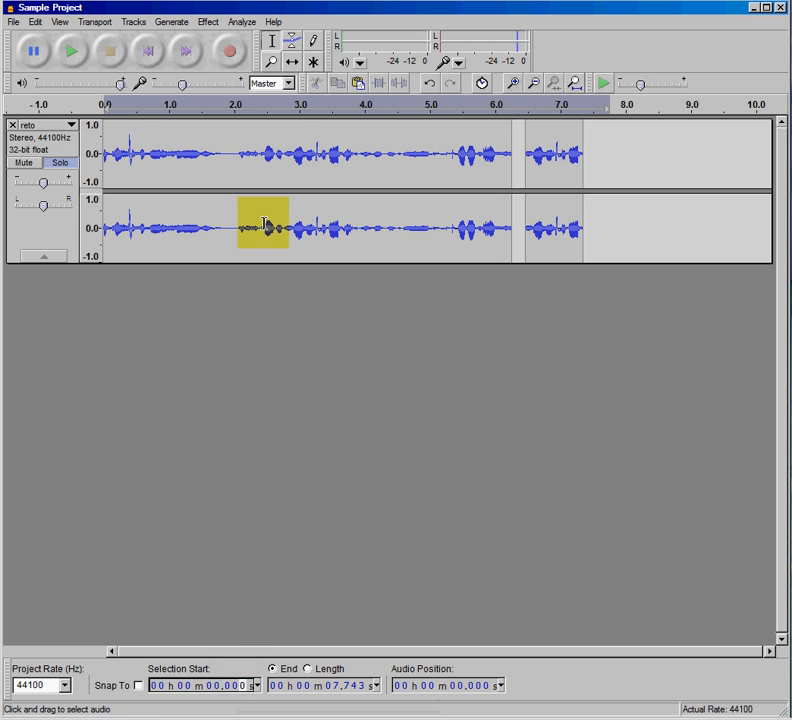
{"action": "left_click", "coordinate": [245, 166]}
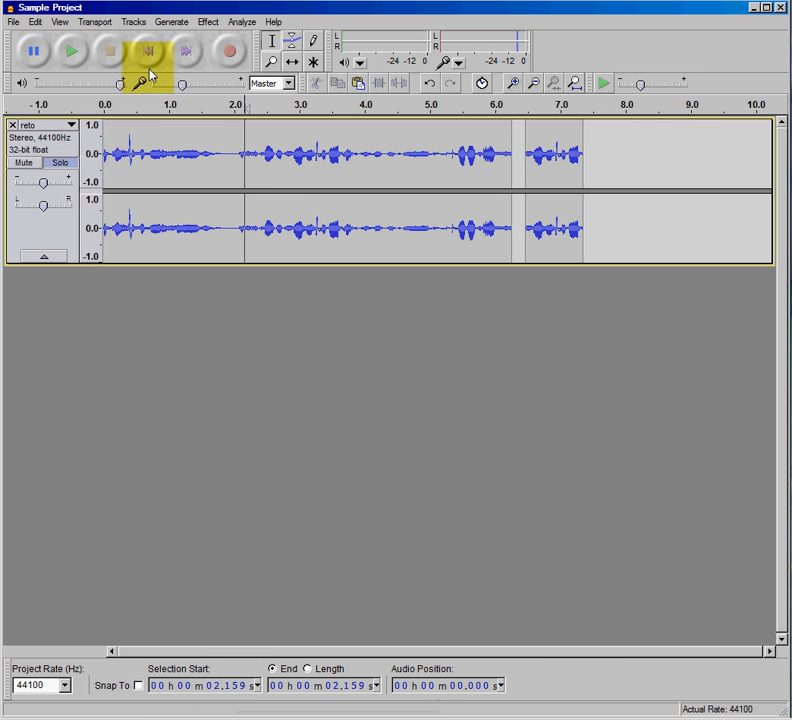
{"action": "left_click", "coordinate": [390, 163]}
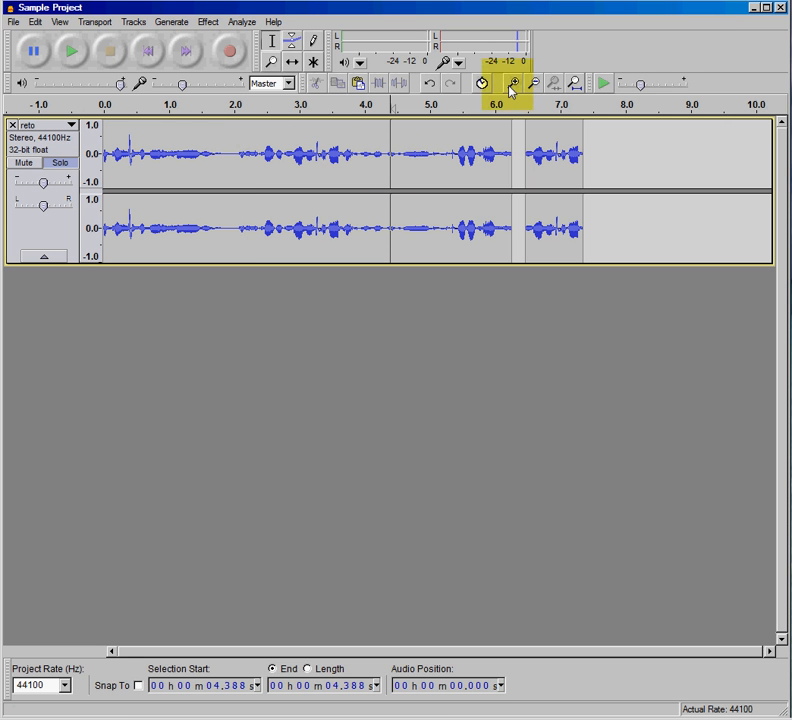